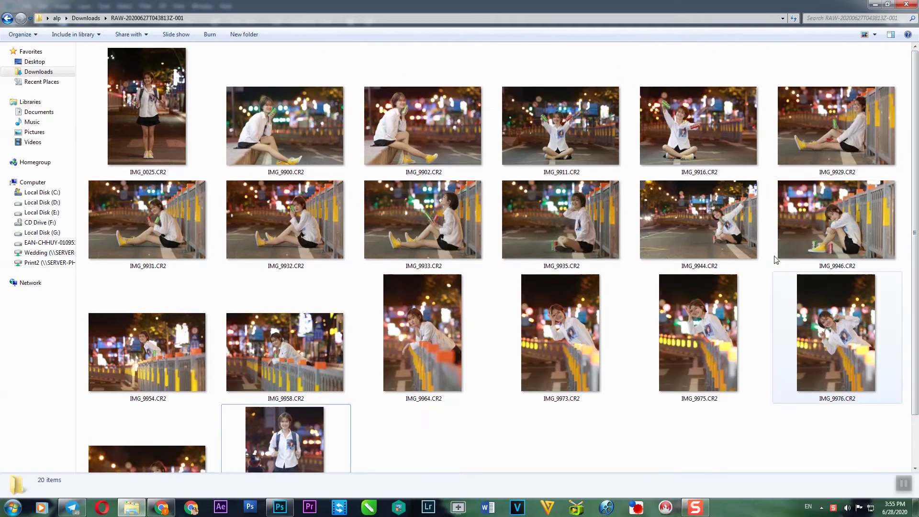
Preview IMG_9916 and IMG_9929 full-size in Windows Explorer and select both
click(699, 170)
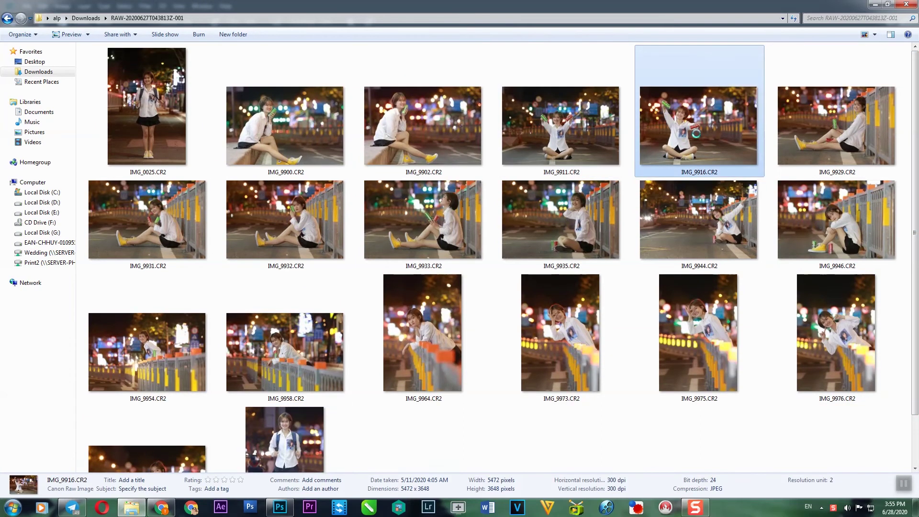
double_click(698, 134)
scroll(315, 221, up, 3)
scroll(315, 221, down, 2)
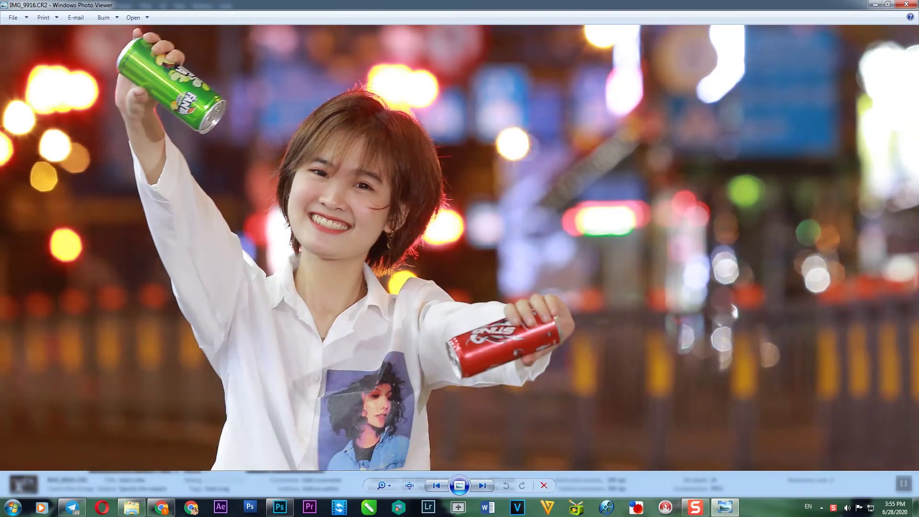
key(Escape)
click(582, 131)
click(709, 122)
double_click(849, 127)
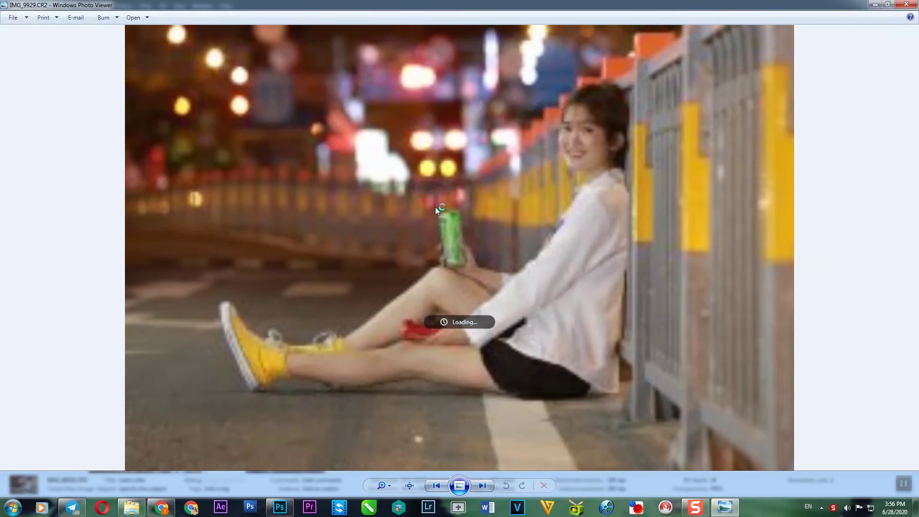
key(Escape)
ctrl+click(746, 107)
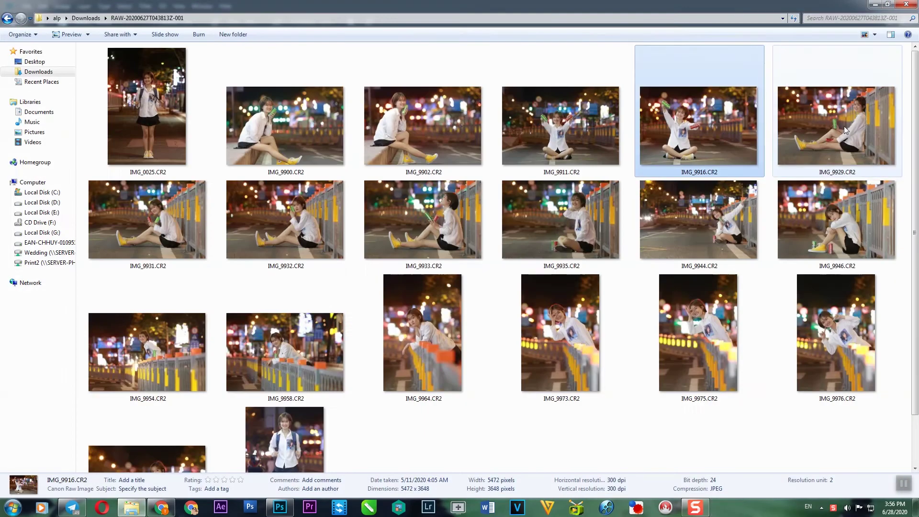
Preview and pick through IMG_9954, IMG_9958, IMG_9964, IMG_9973, IMG_9976 and IMG_9994
click(245, 378)
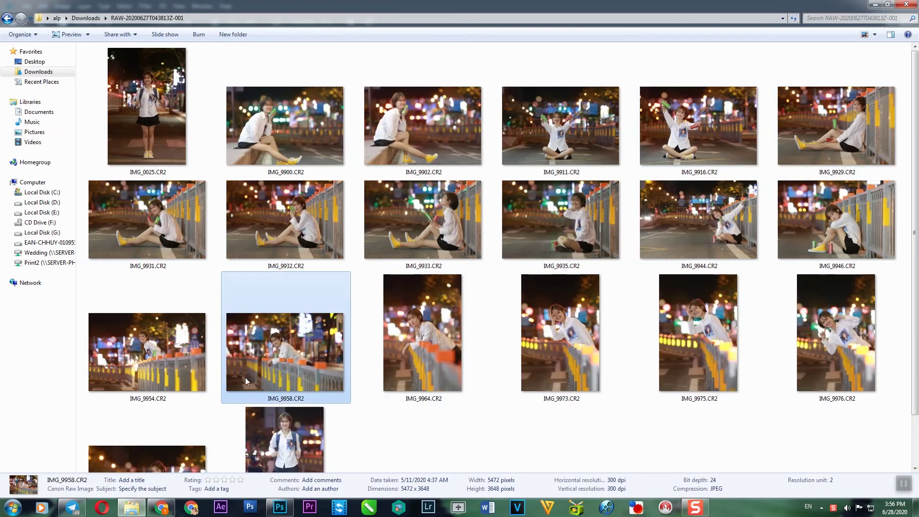
double_click(152, 370)
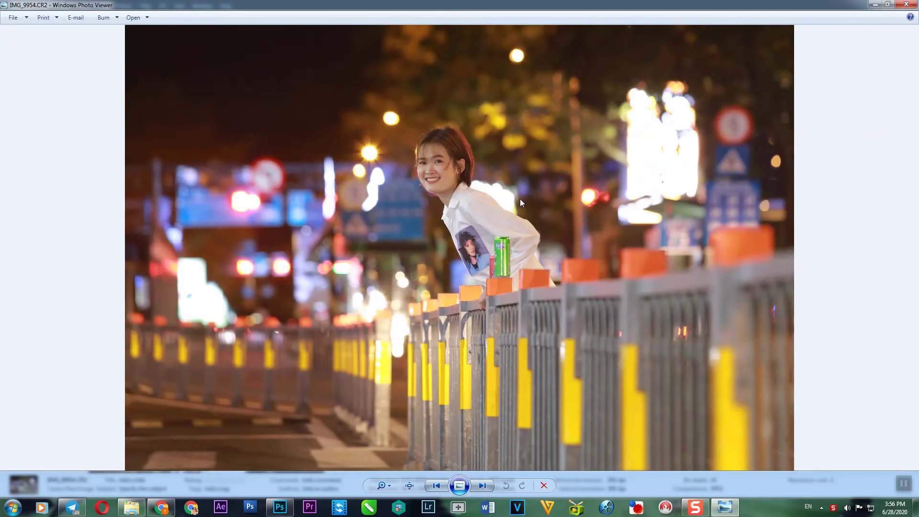
key(alt+F4)
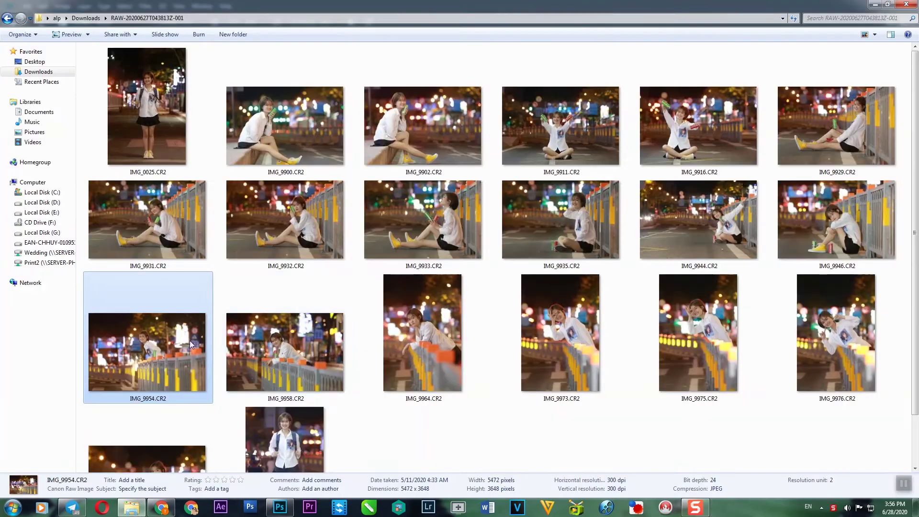
click(309, 357)
click(410, 351)
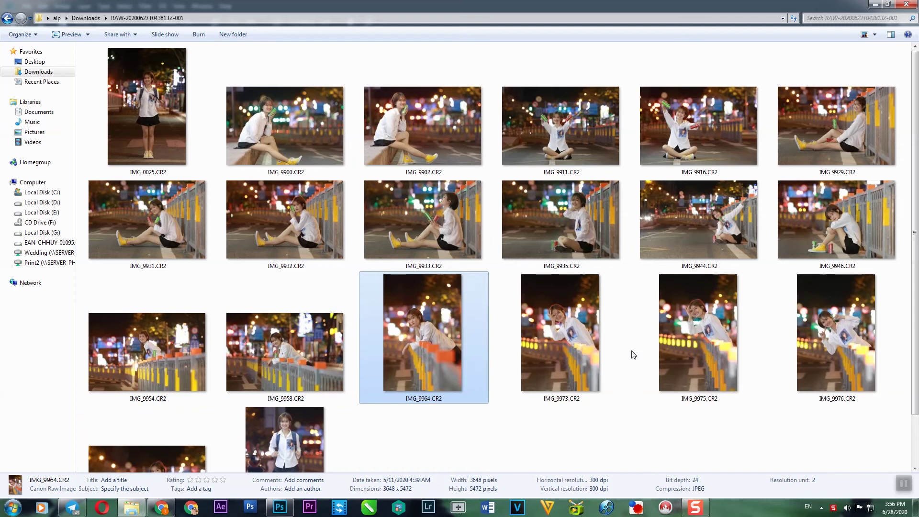
double_click(599, 332)
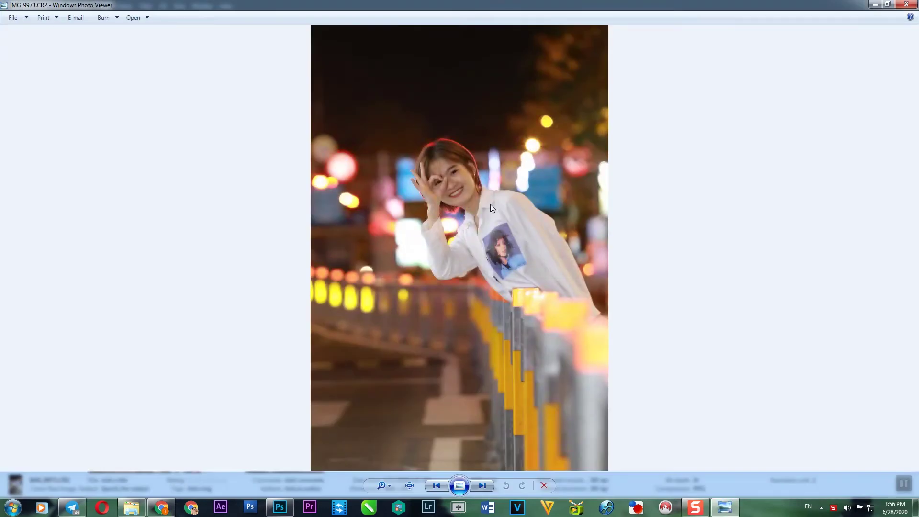
click(907, 4)
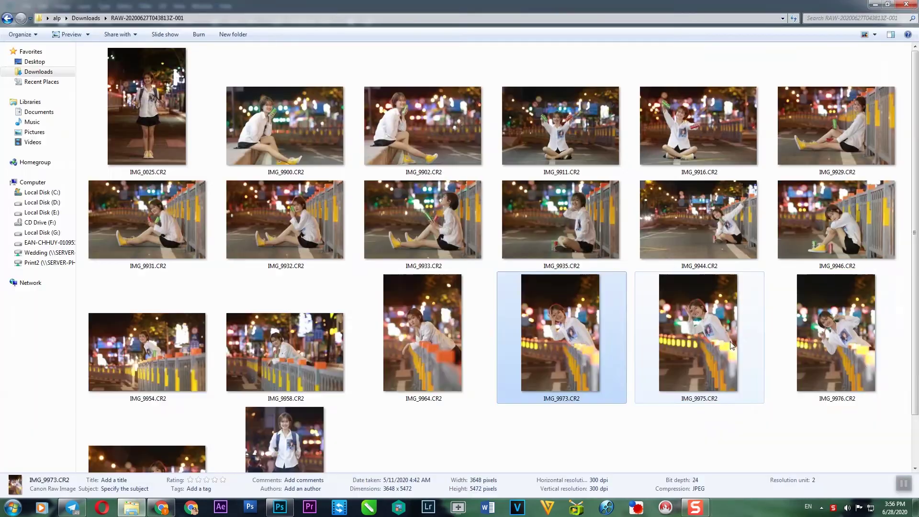
click(864, 364)
scroll(766, 407, down, 2)
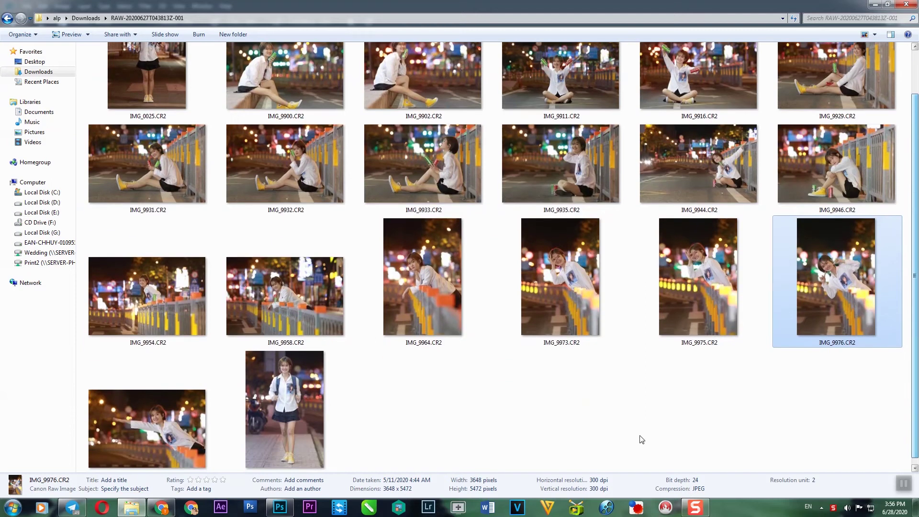
click(293, 418)
scroll(903, 167, up, 2)
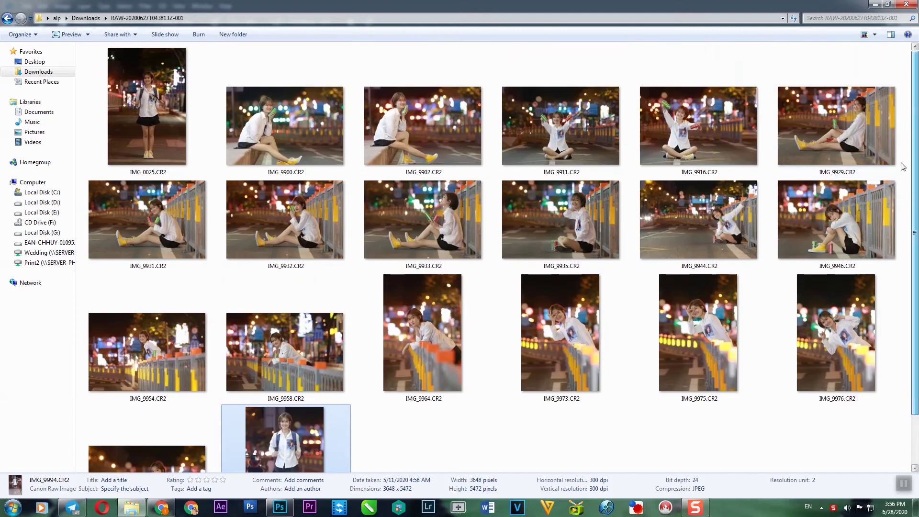
Select the eight CR2 photos, IMG_9916 through IMG_9994, and drag them into Photoshop
ctrl+click(702, 123)
ctrl+click(838, 124)
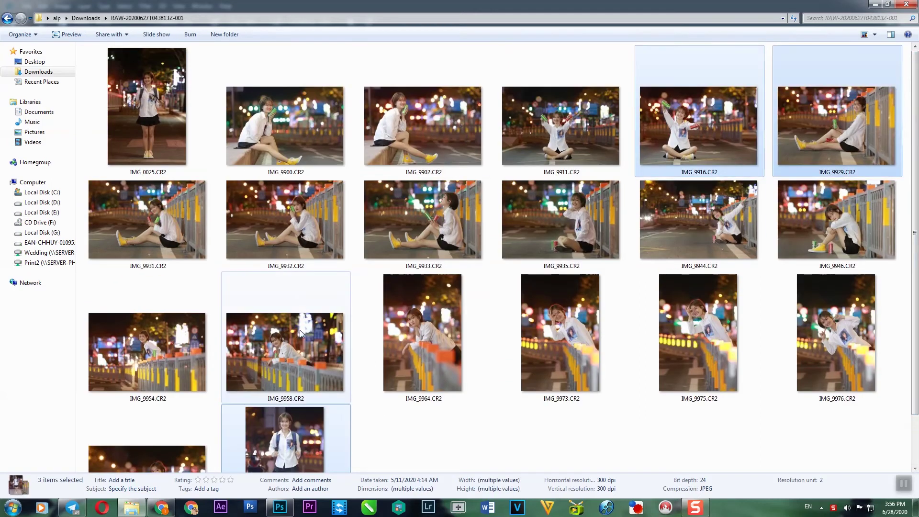
ctrl+click(148, 376)
ctrl+click(414, 343)
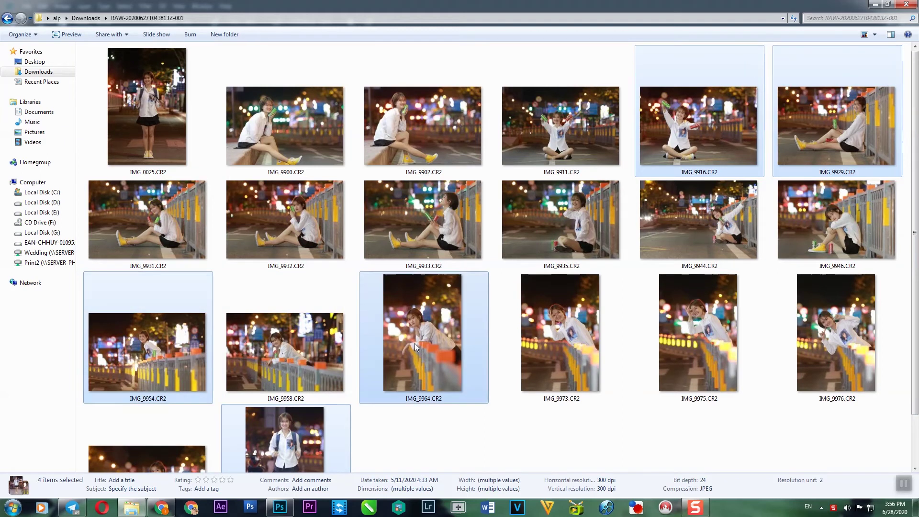
ctrl+click(852, 220)
scroll(917, 307, down, 2)
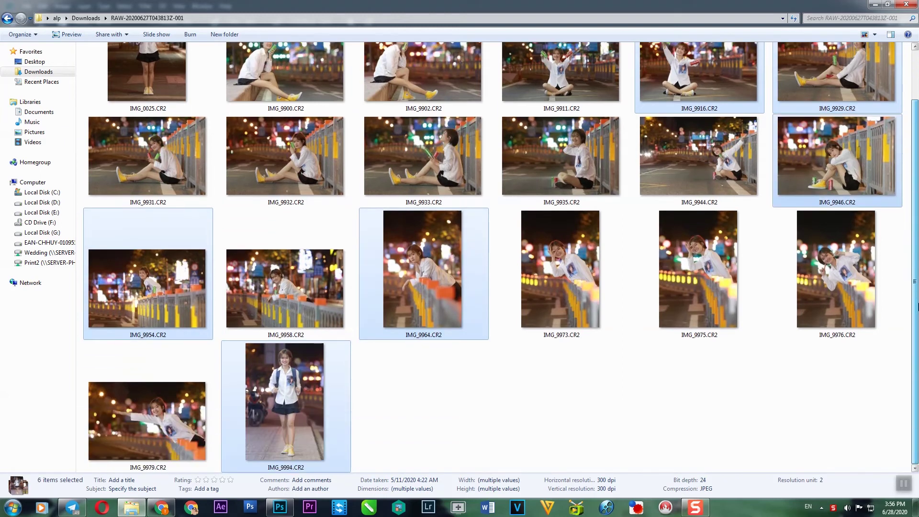
drag(694, 365, 878, 276)
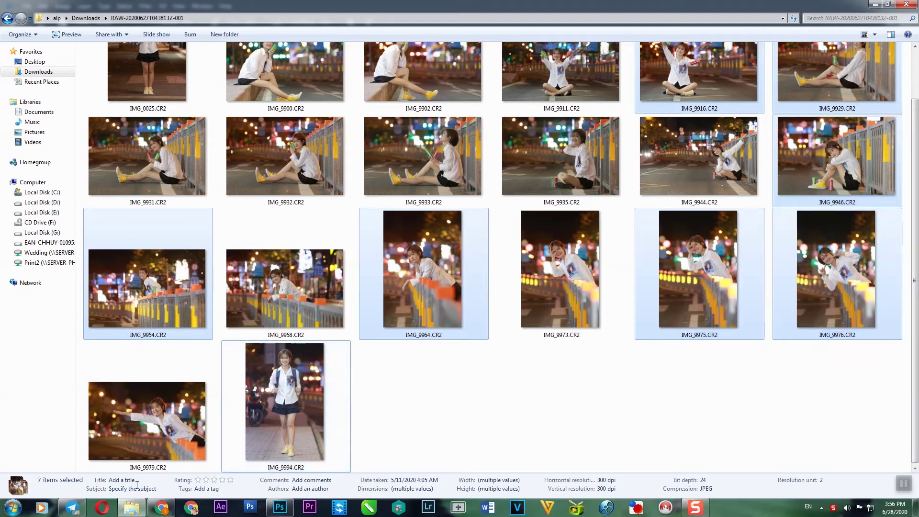
ctrl+click(299, 408)
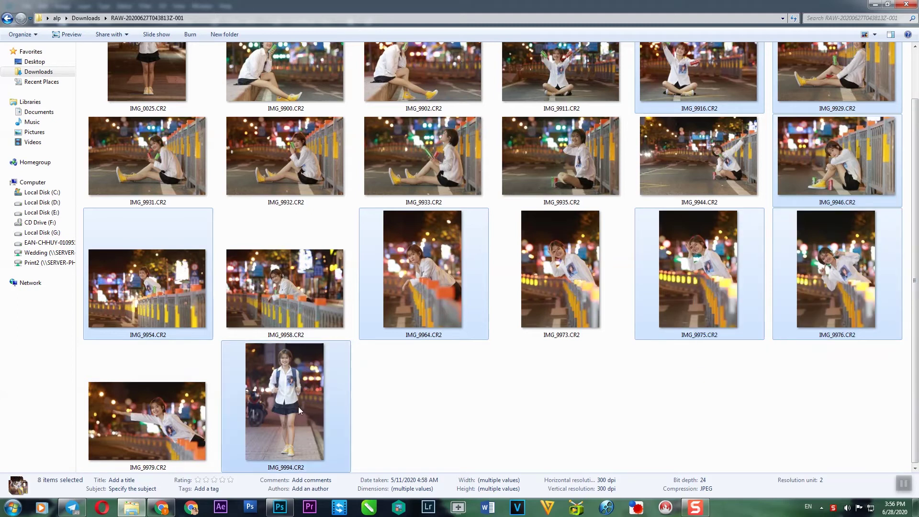
mouse_move(279, 436)
mouse_down()
mouse_move(298, 487)
mouse_move(406, 270)
mouse_up()
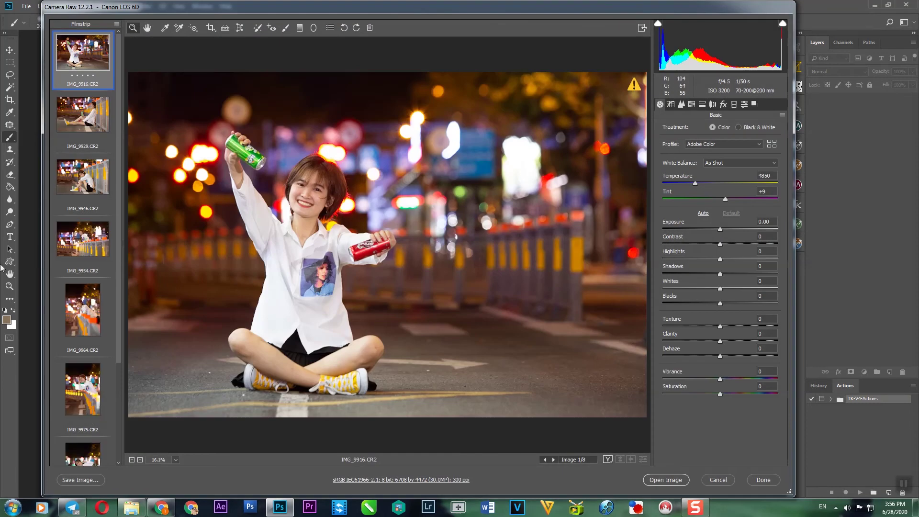
Browse the Camera Raw filmstrip from IMG_9929 to IMG_9994, then return to IMG_9916
click(91, 132)
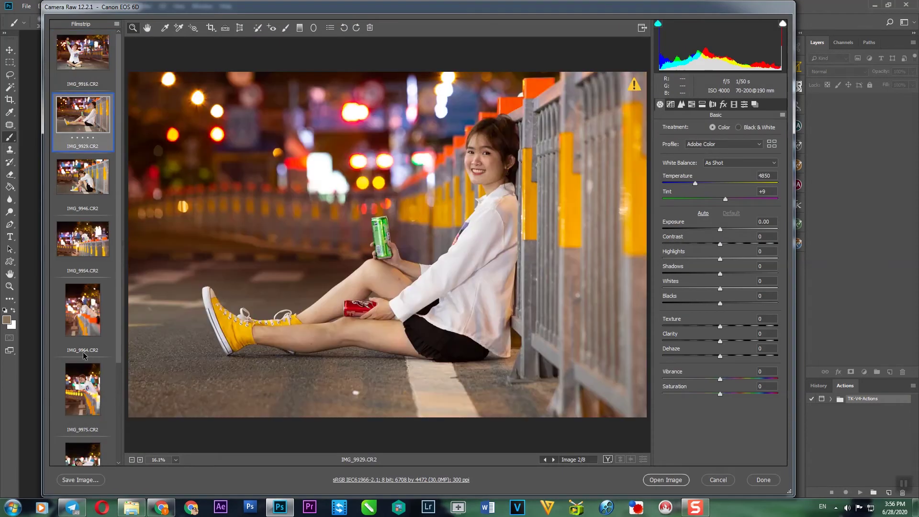
scroll(114, 407, down, 3)
click(84, 422)
scroll(98, 398, up, 3)
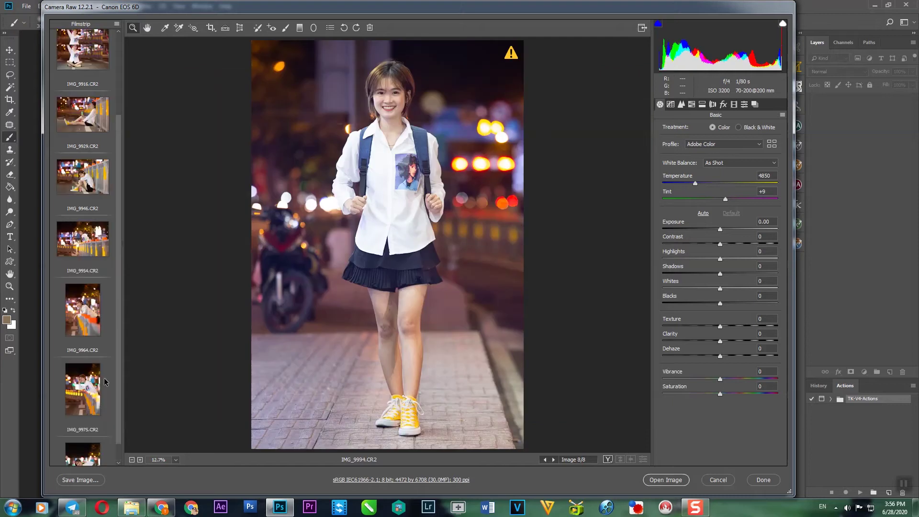
click(85, 67)
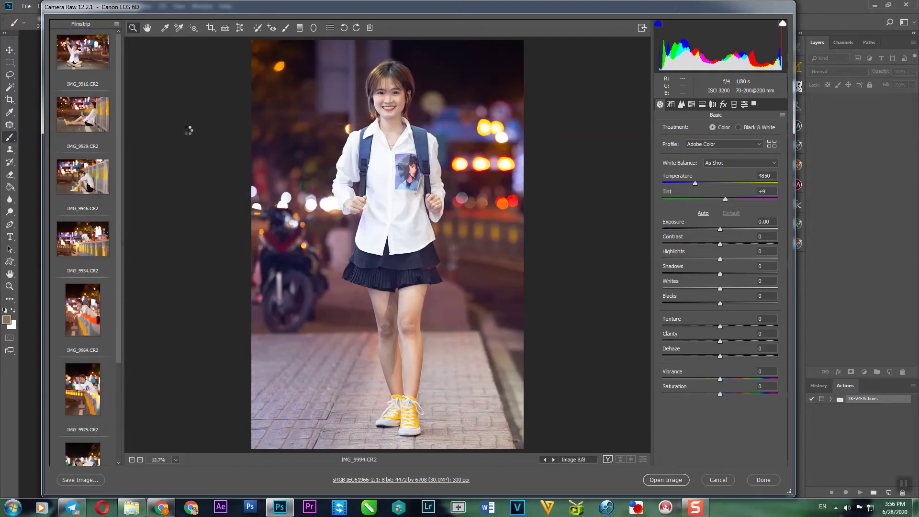
Zoom in on the girl's face, then fit the whole photo back in view
drag(202, 116, 405, 257)
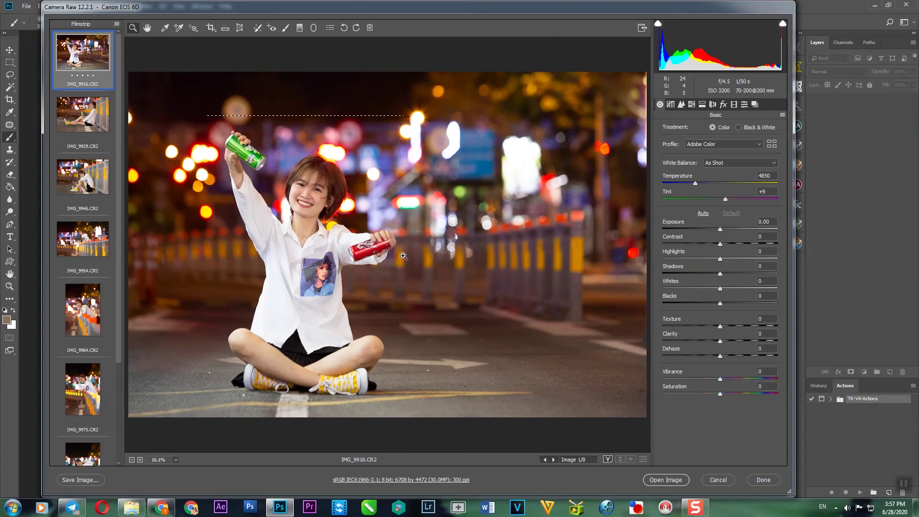
drag(256, 130, 517, 349)
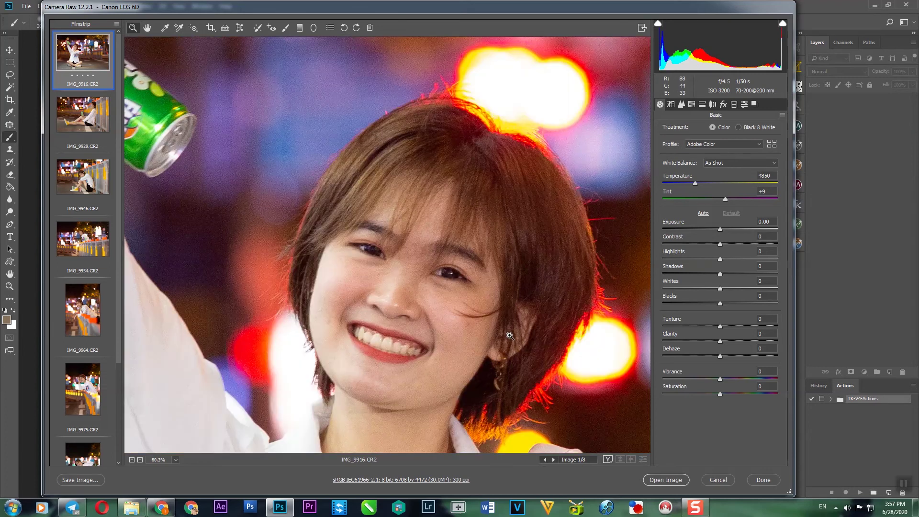
right_click(480, 332)
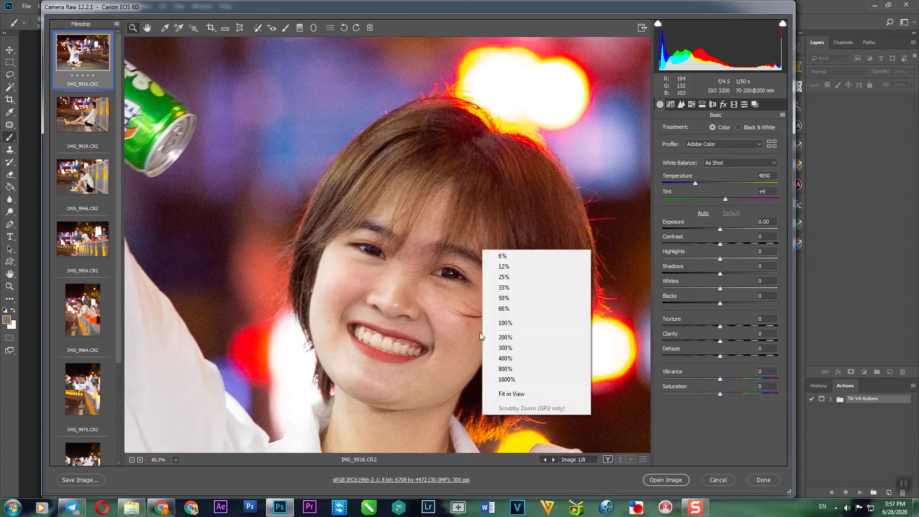
click(536, 395)
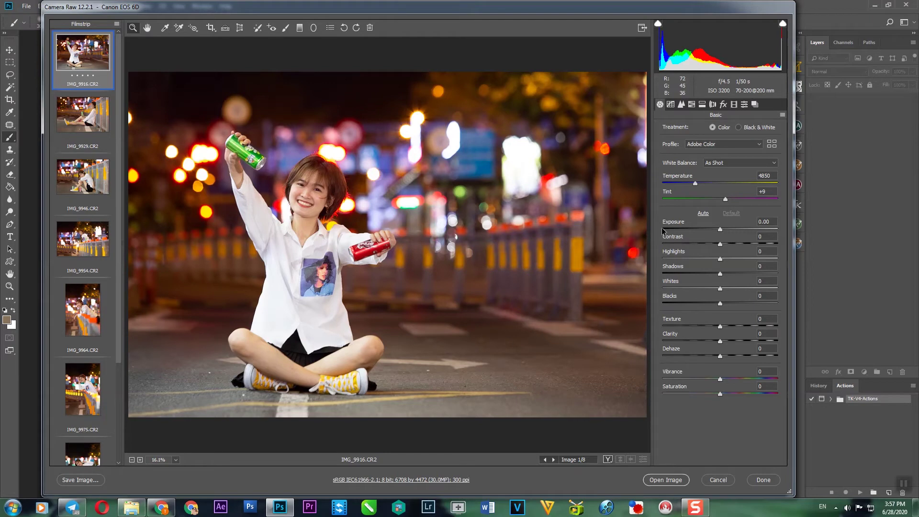
Set Exposure to +0.24
drag(720, 232, 722, 230)
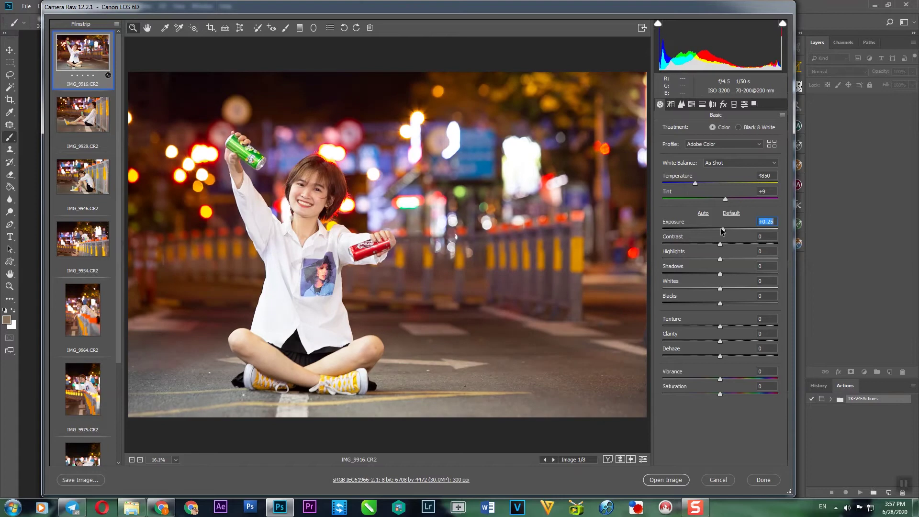
drag(723, 231, 724, 230)
key(Down)
click(772, 221)
text(4)
Raise Tint to +10 and set Temperature to 4738
key(Up)
click(774, 176)
text(4738)
key(Tab)
key(Tab)
key(Tab)
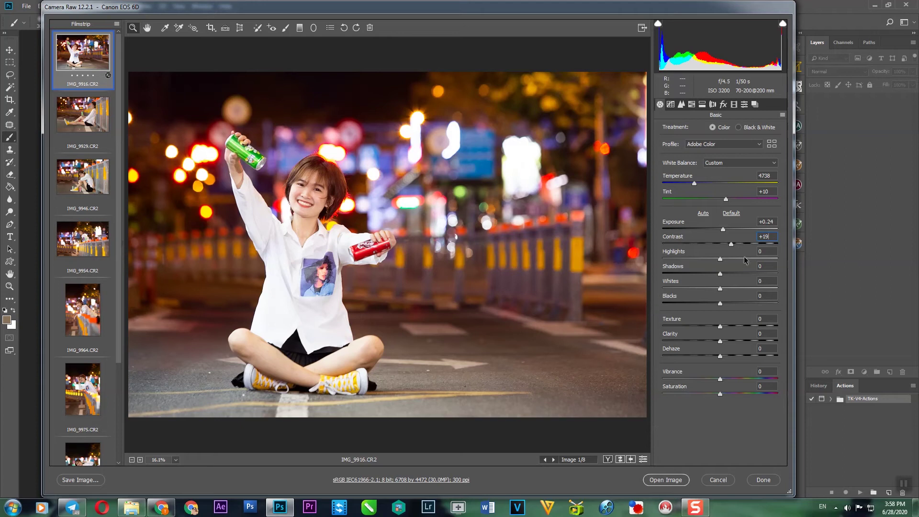
Set Highlights -74, Shadows +74, Whites -19, Blacks -52, Texture -5 and Clarity +19
mouse_move(721, 259)
mouse_down()
mouse_move(674, 263)
mouse_move(764, 281)
mouse_move(691, 294)
mouse_move(734, 295)
mouse_move(683, 308)
mouse_move(692, 312)
mouse_up()
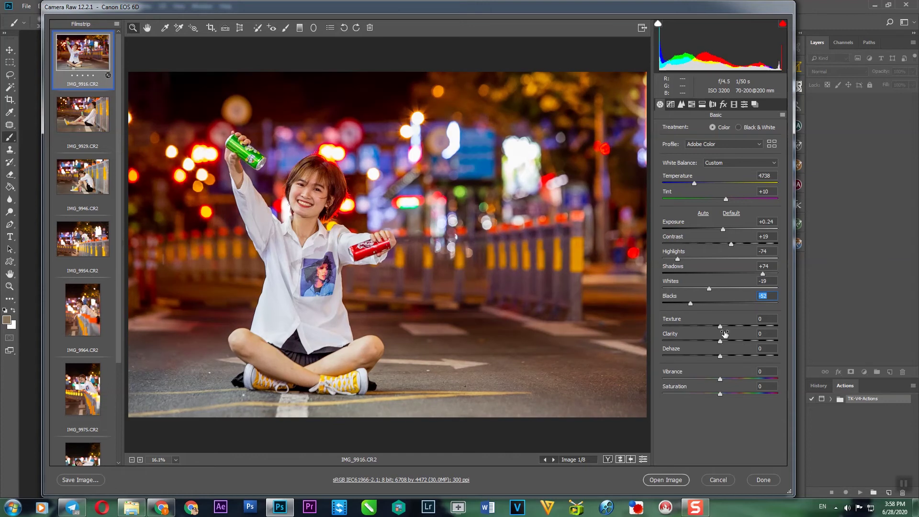
drag(720, 326, 719, 327)
drag(721, 341, 726, 341)
drag(727, 341, 728, 341)
drag(733, 344, 729, 344)
key(Down)
key(Down)
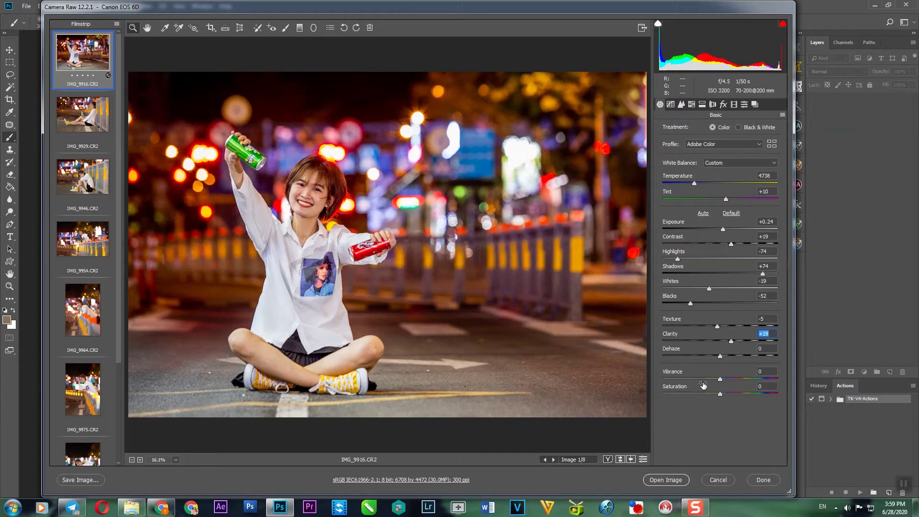
Apply Dehaze +5 and Vibrance +19, and lower Saturation slightly to about -7
click(721, 356)
click(725, 356)
drag(720, 348, 731, 384)
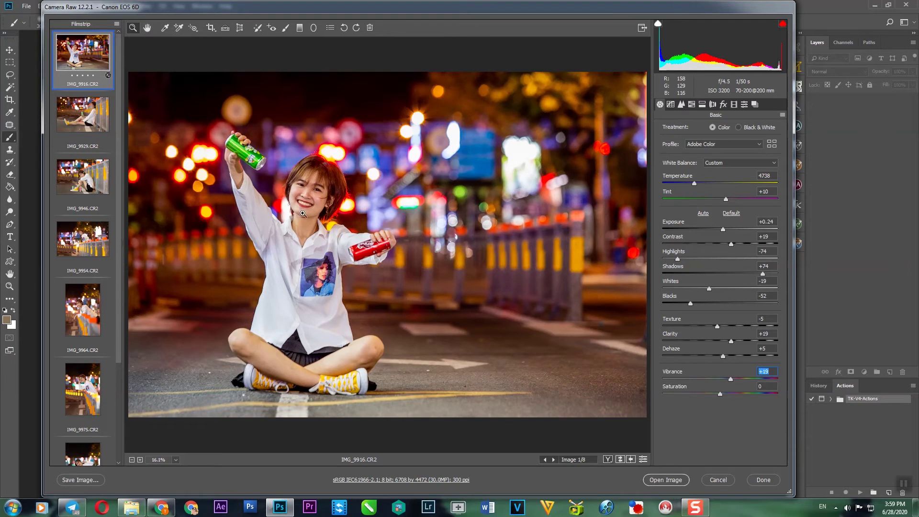
drag(720, 394, 717, 394)
Set the parametric tone curve to Highlights -11, Lights +11, Darks +9 and Shadows -5
click(671, 104)
mouse_move(720, 284)
mouse_down()
mouse_move(707, 284)
mouse_move(727, 303)
mouse_up()
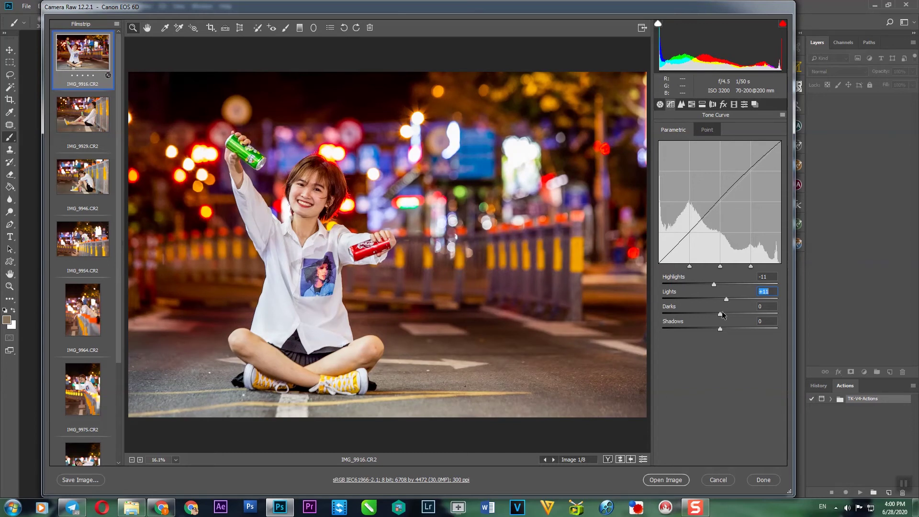
mouse_move(720, 314)
mouse_down()
mouse_move(711, 315)
mouse_move(726, 321)
mouse_up()
key(Up)
key(Up)
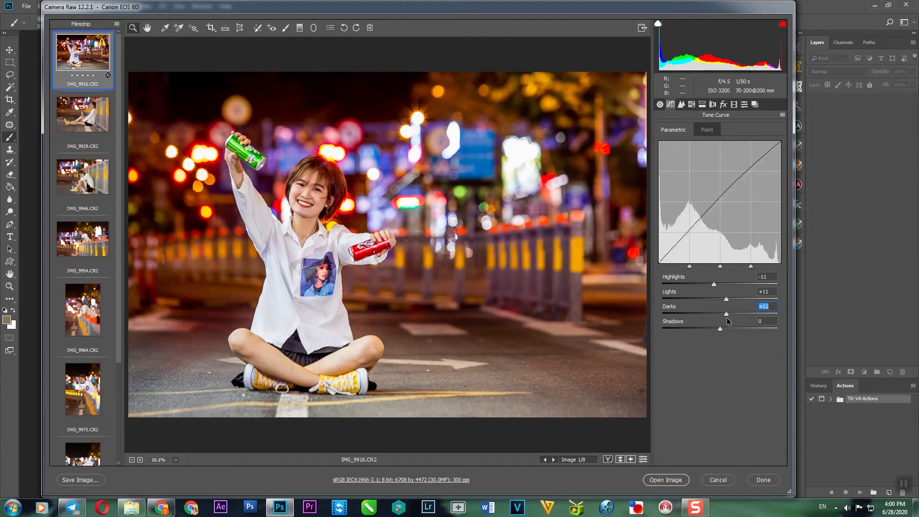
key(Down)
key(Tab)
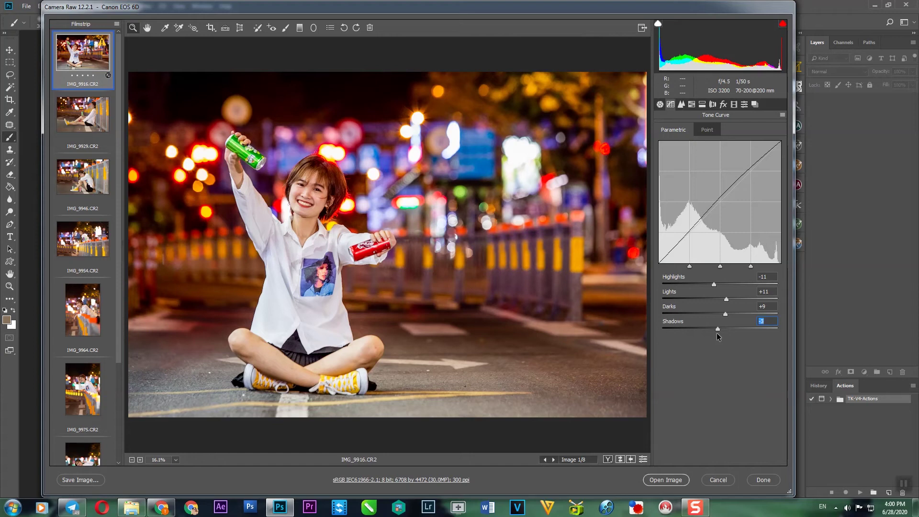
key(Down)
key(Down)
click(710, 131)
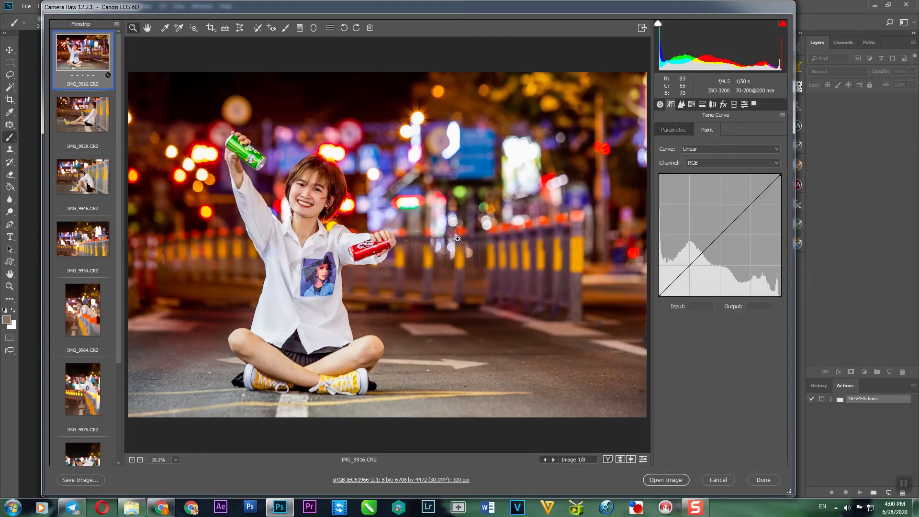
click(673, 130)
Set sharpening Radius to 1.5 and Masking to 100, checking the face zoomed in
click(682, 105)
click(771, 151)
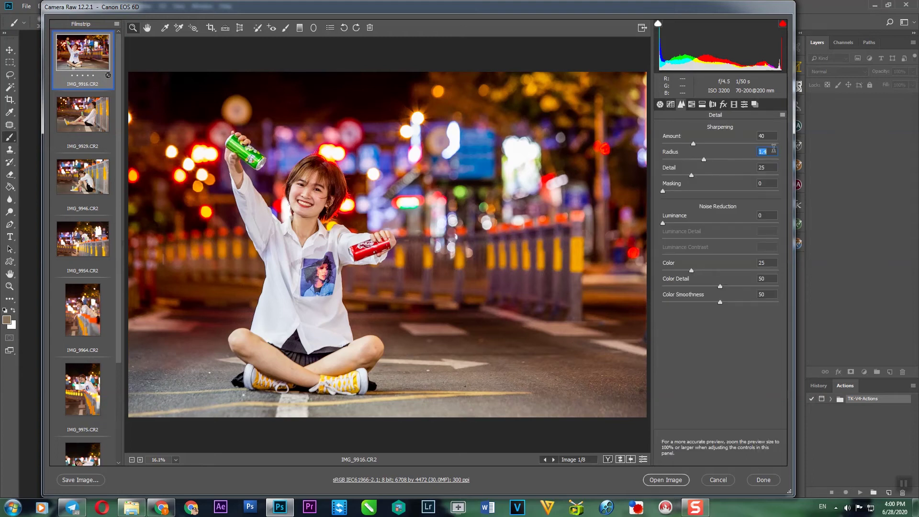
key(Up)
drag(663, 191, 779, 190)
drag(236, 165, 383, 229)
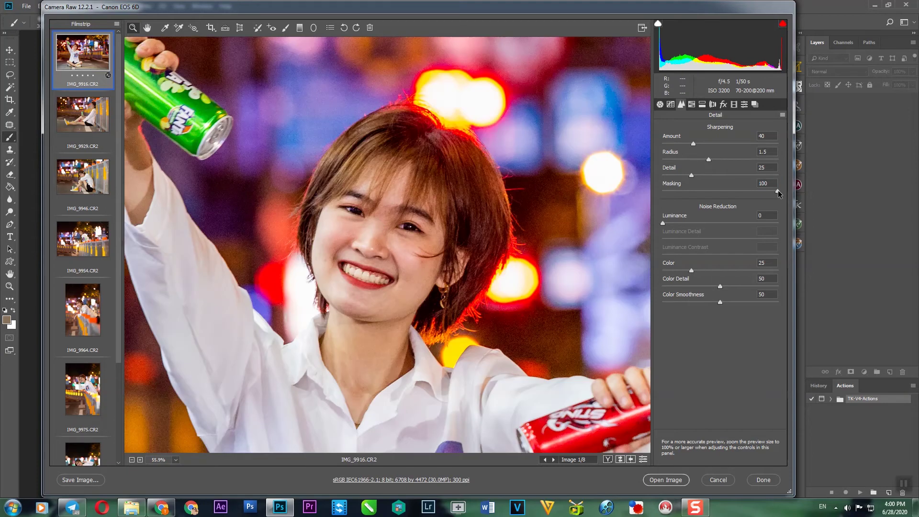
mouse_move(779, 193)
mouse_down()
mouse_move(750, 197)
mouse_move(786, 198)
mouse_up()
Set Luminance noise reduction to 21
click(768, 214)
text(21)
key(Return)
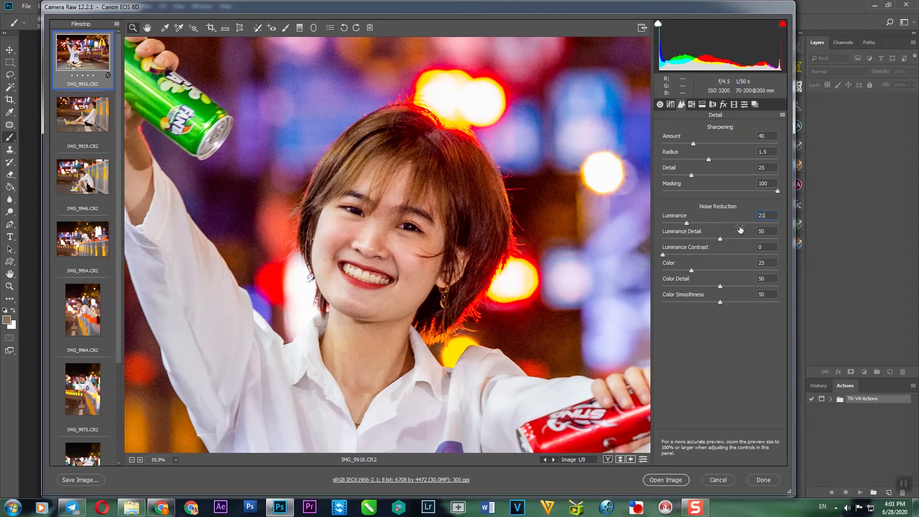
In HSL, shift Oranges hue to -3 and lower Oranges saturation to -1
click(692, 104)
right_click(439, 200)
click(469, 264)
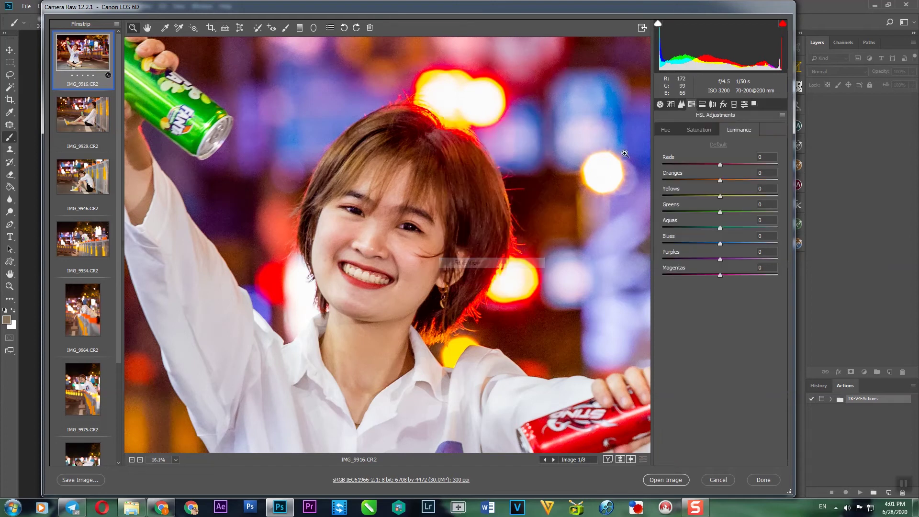
click(667, 129)
click(720, 181)
key(Down)
key(Down)
key(Down)
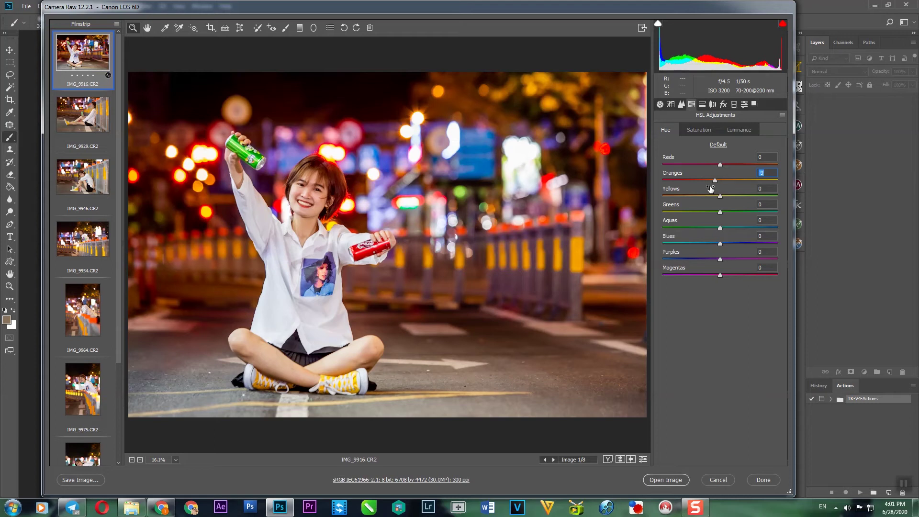
click(706, 126)
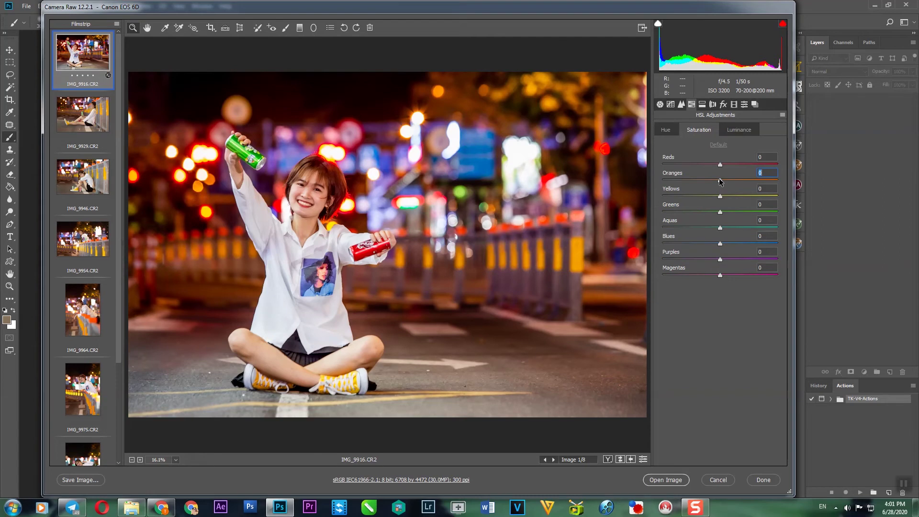
key(Down)
key(Down)
key(Down)
key(Down)
Brighten skin with Oranges luminance +33 and Reds luminance +27
click(739, 131)
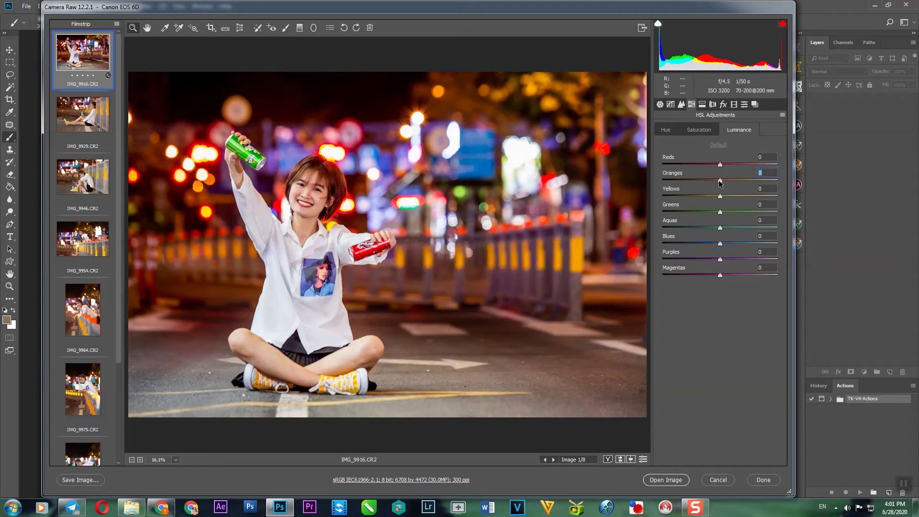
key(Up)
key(Up)
key(Up)
key(Up)
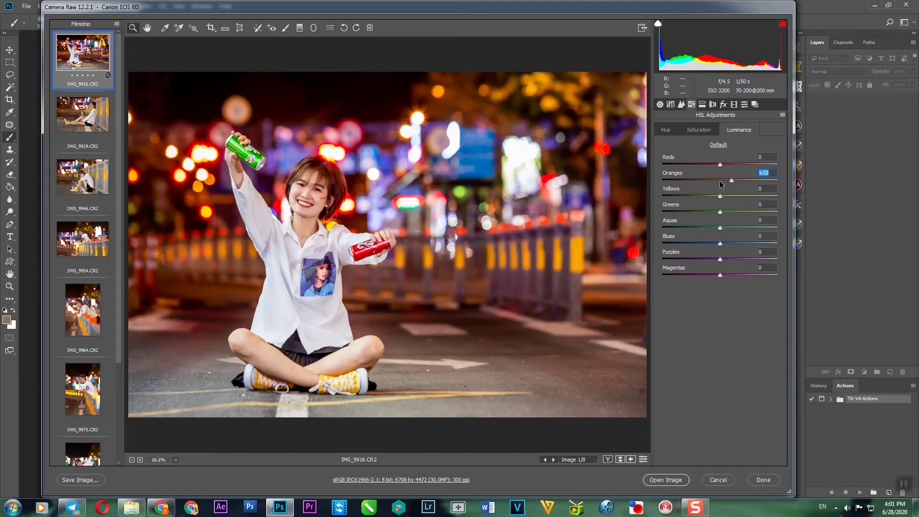
key(Up)
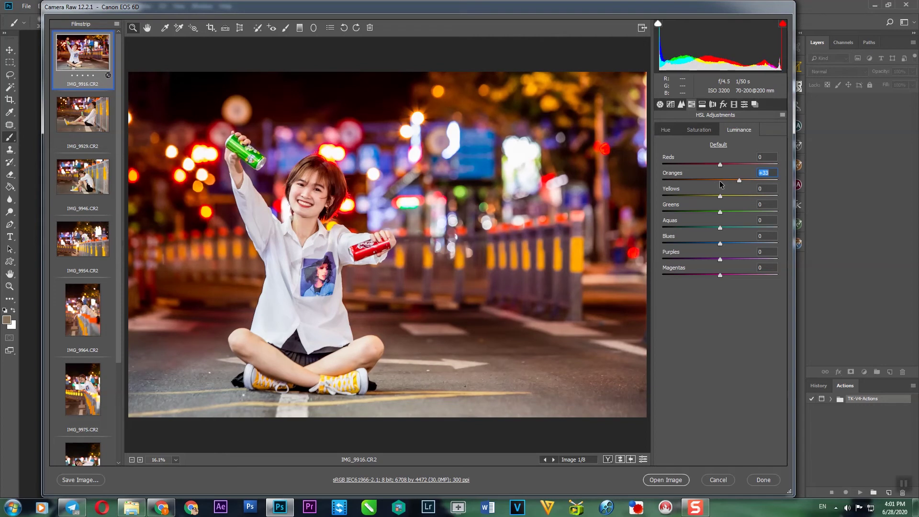
drag(244, 145, 382, 224)
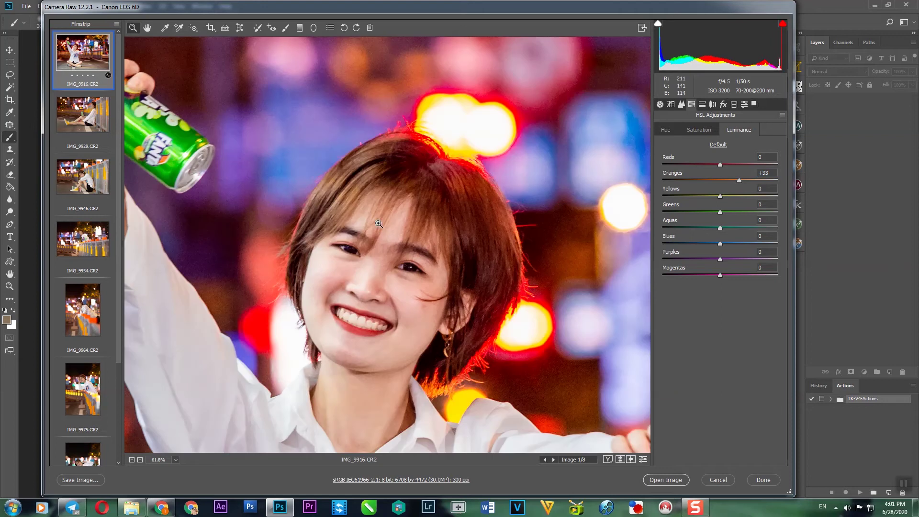
right_click(496, 218)
click(484, 294)
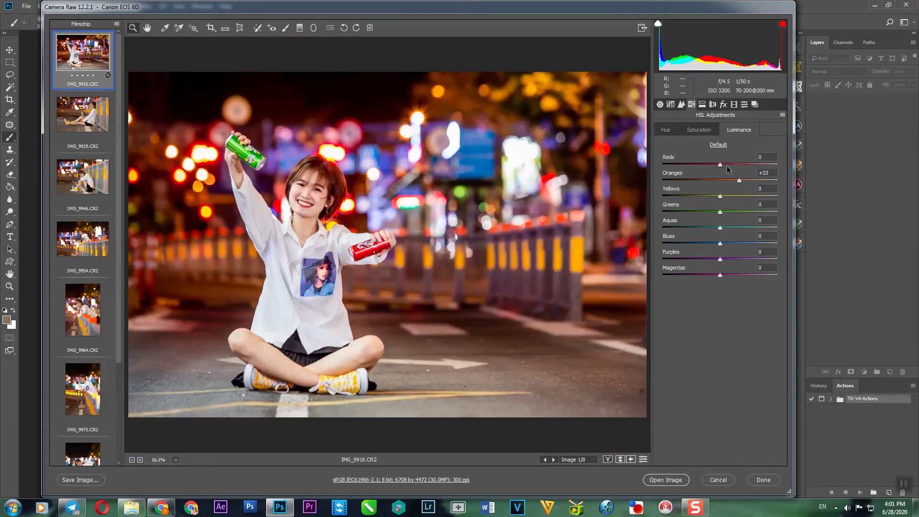
click(719, 163)
key(Up)
key(Up)
Split-tone the highlights at Hue 244, Saturation 33 with Balance -40
click(703, 104)
click(777, 136)
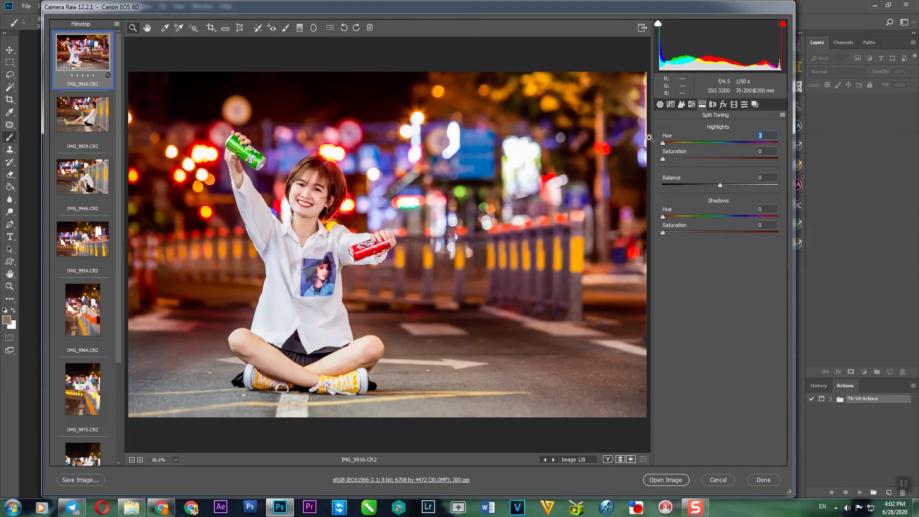
text(44)
click(766, 150)
text(33)
click(772, 178)
text(-4)
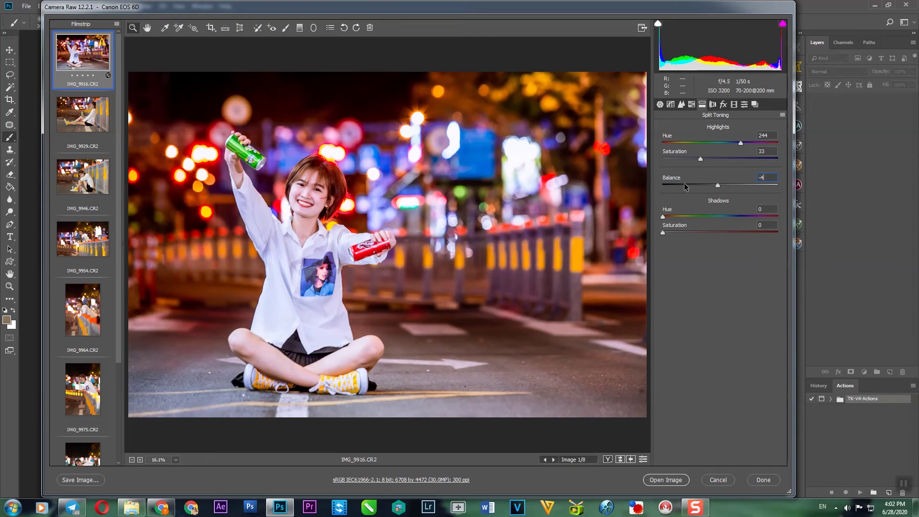
key(Tab)
Set the shadows toning to Hue 94, Saturation 11, and inspect the result zoomed in
text(94)
drag(226, 144, 421, 263)
right_click(422, 262)
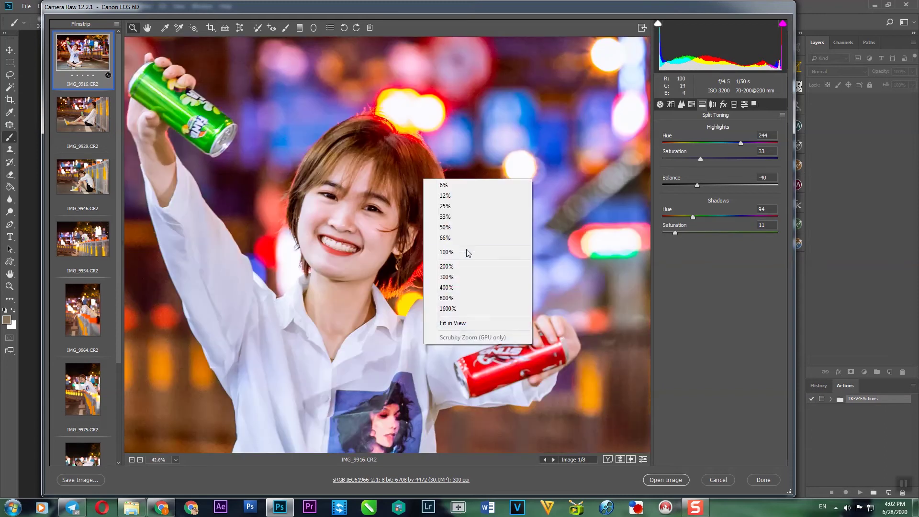
click(468, 322)
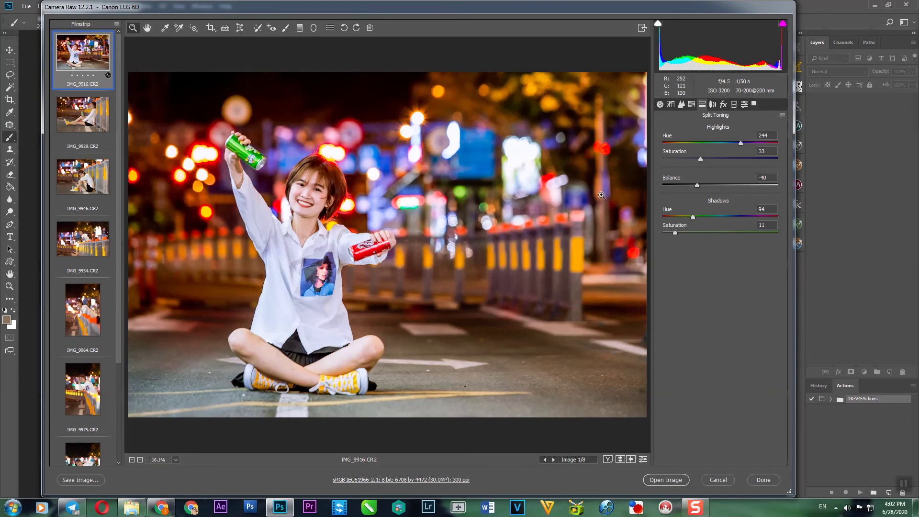
Remove chromatic aberration and set calibration Shadows Tint to +2
click(710, 105)
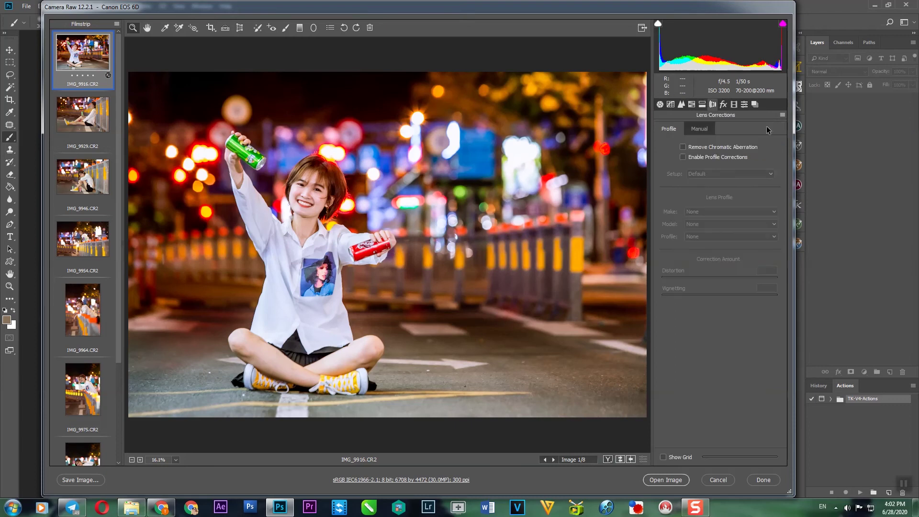
click(692, 148)
click(724, 105)
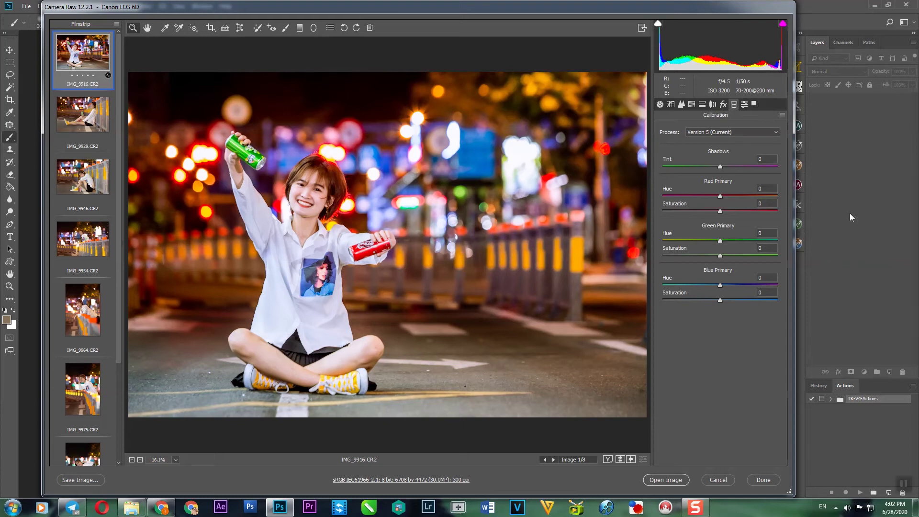
click(768, 159)
text(2)
Set calibration Red Saturation -24, Green Hue -19/Saturation +17, Blue Hue -14/Saturation -5
click(767, 202)
text(24)
key(Tab)
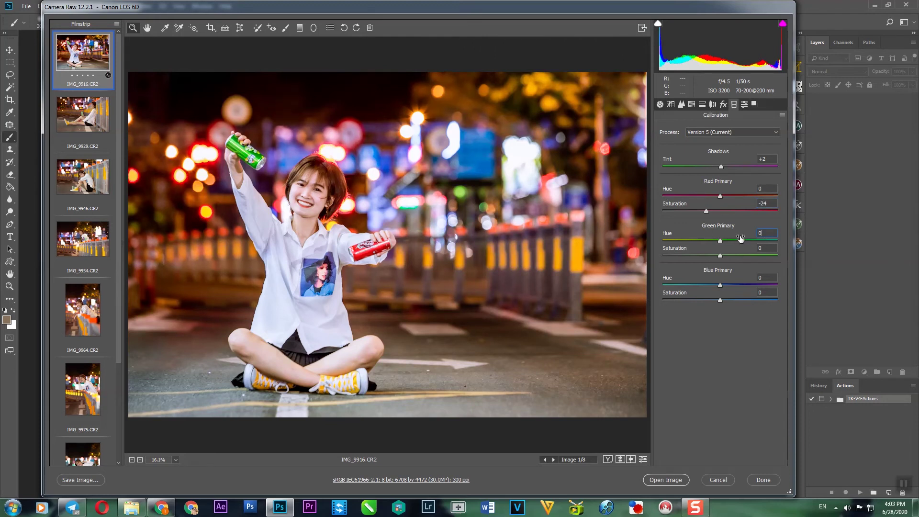
text(-)
text(19)
key(Tab)
text(1)
click(770, 279)
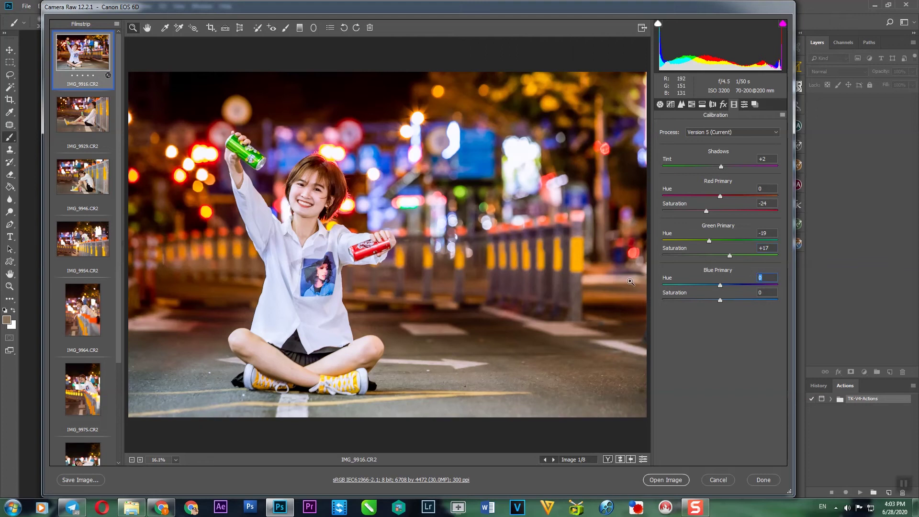
text(4)
key(Tab)
text(-5)
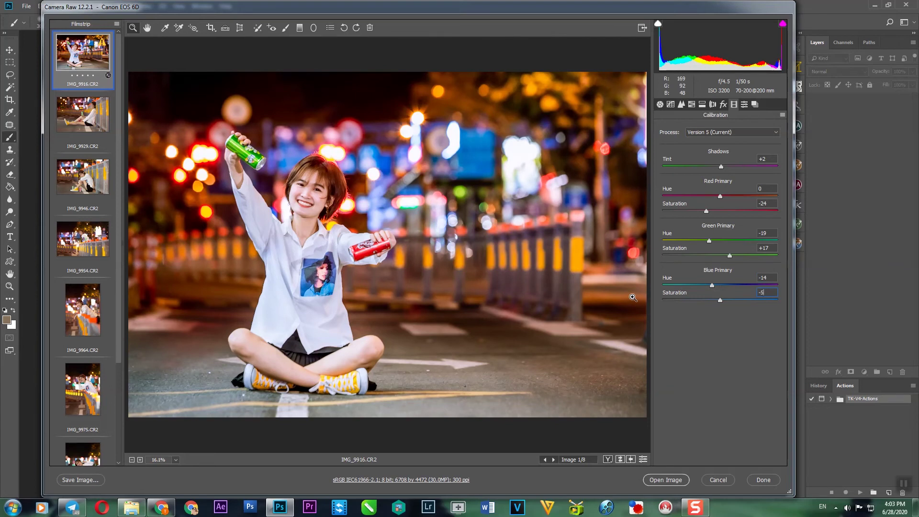
drag(245, 150, 384, 249)
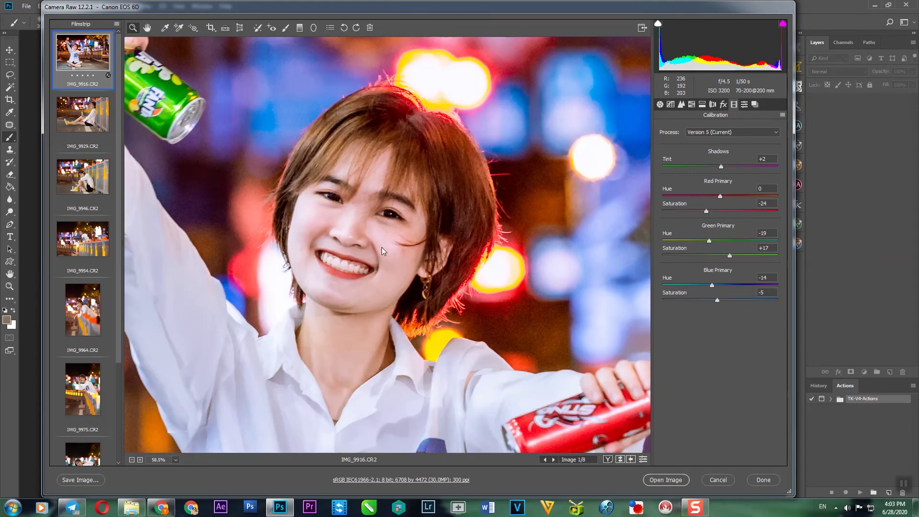
Fit IMG_9916 in the preview and compare the edit against the original settings
right_click(384, 250)
click(412, 309)
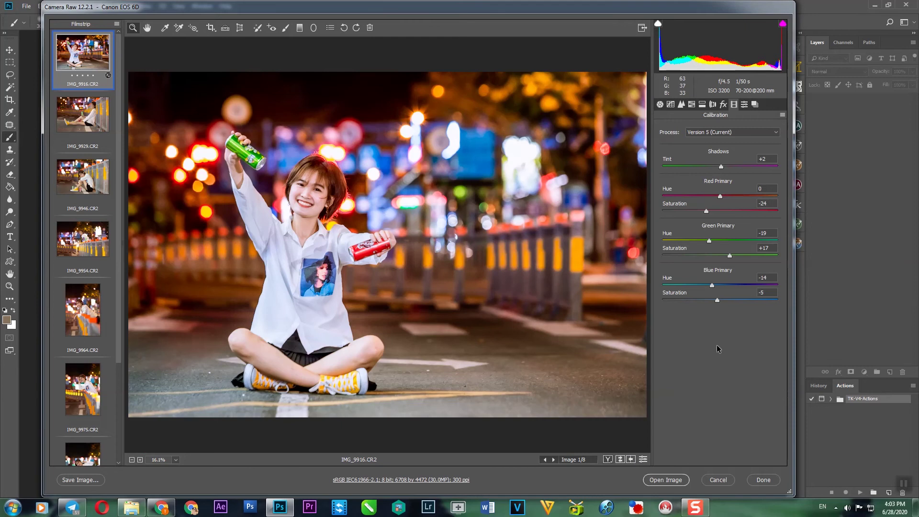
click(621, 459)
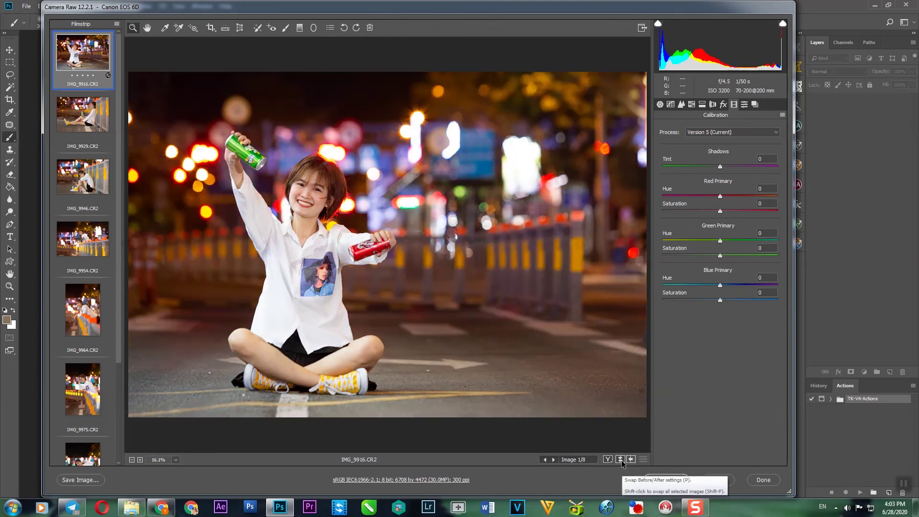
click(620, 459)
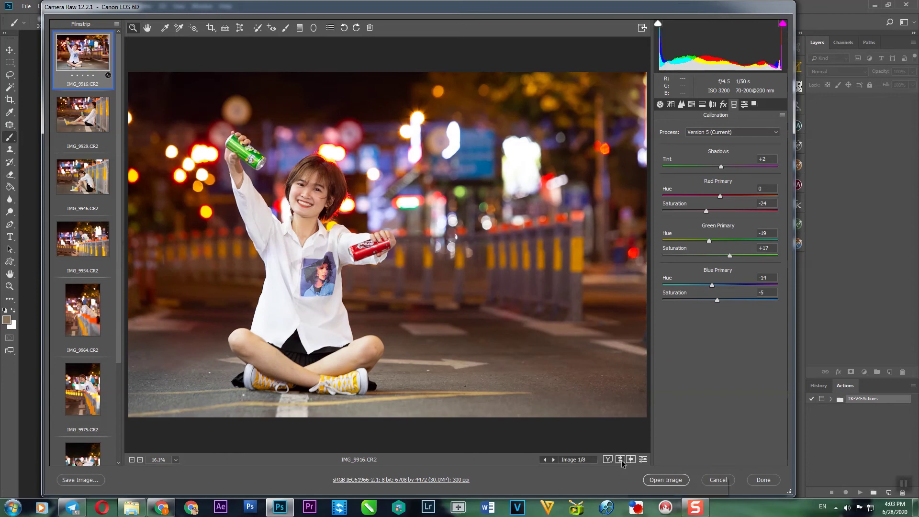
click(621, 460)
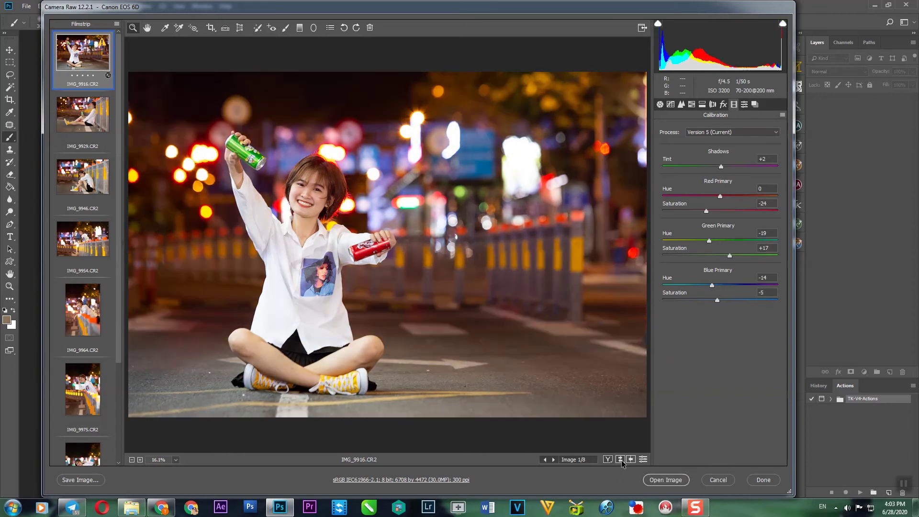
Fine-tune IMG_9916's Whites and raise Blacks to -49 in the Basic panel
click(661, 104)
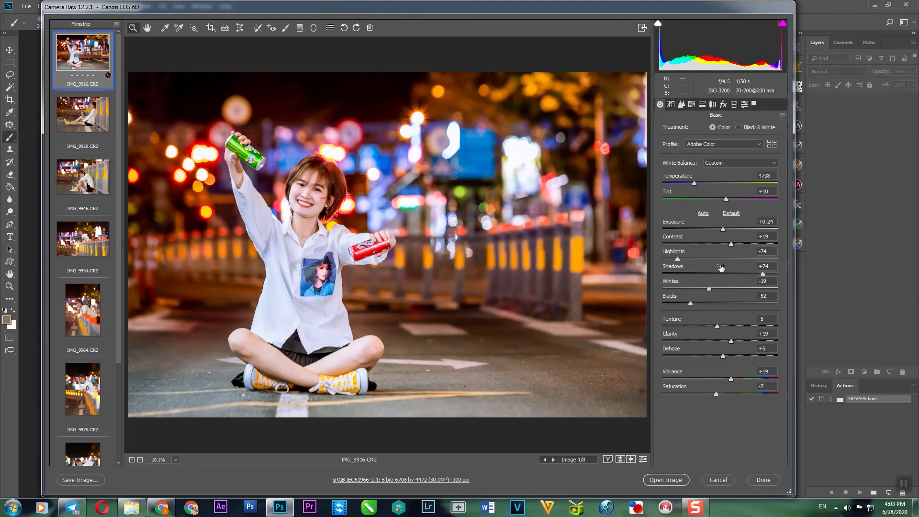
click(763, 280)
click(773, 295)
key(Up)
click(117, 25)
Sync IMG_9916's grade (Temperature 4738, Blacks -49) to all eight filmstrip photos
click(139, 33)
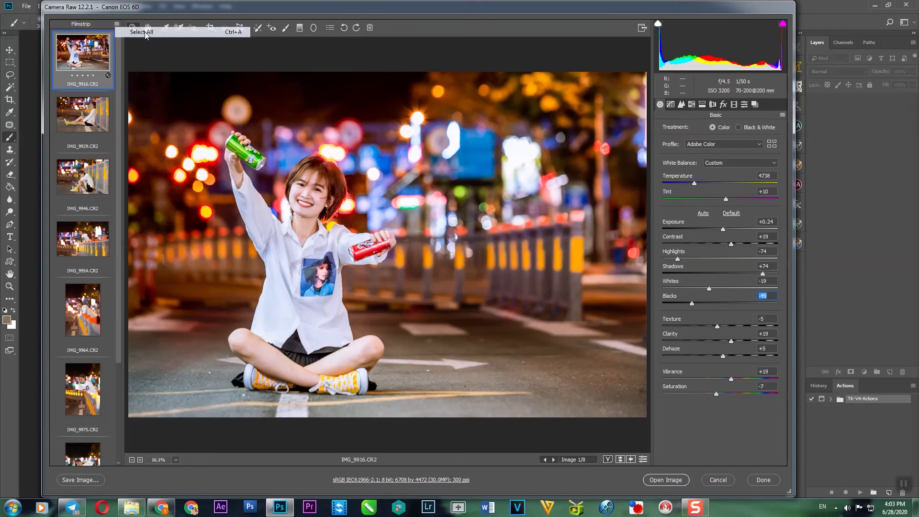
right_click(88, 81)
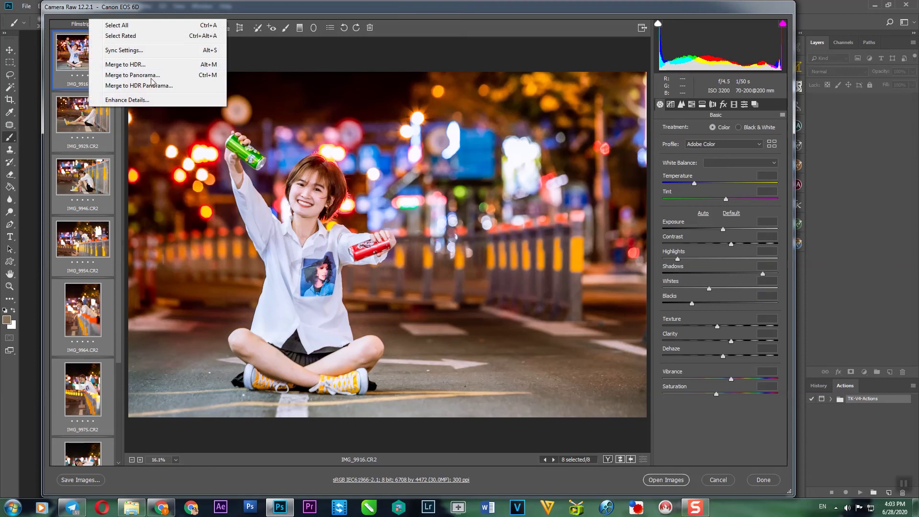
click(120, 51)
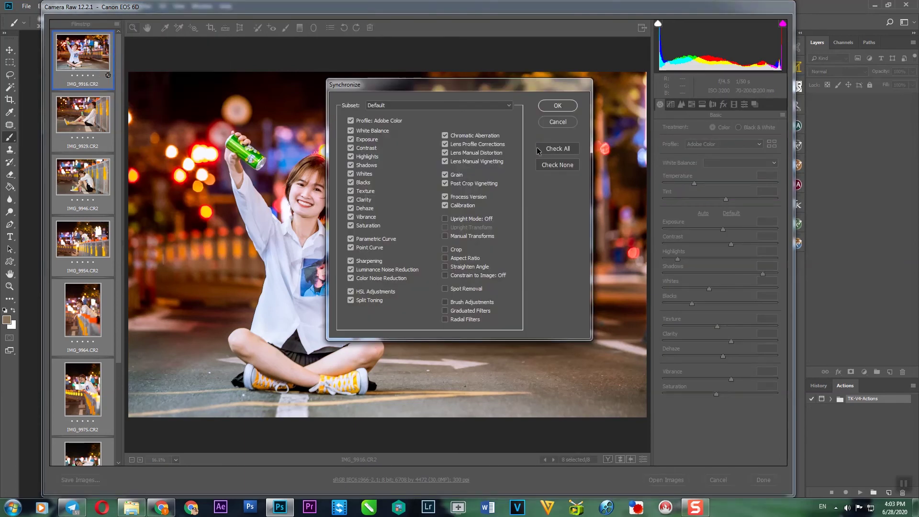
click(558, 105)
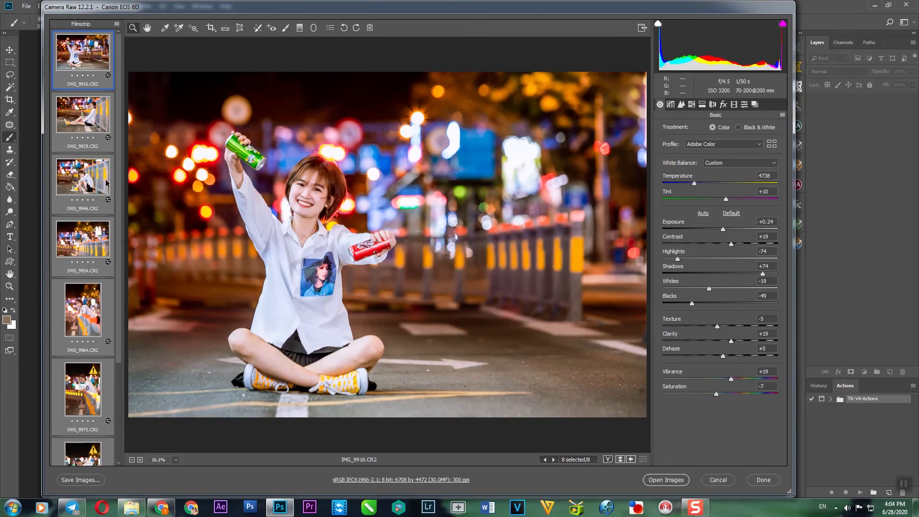
click(90, 127)
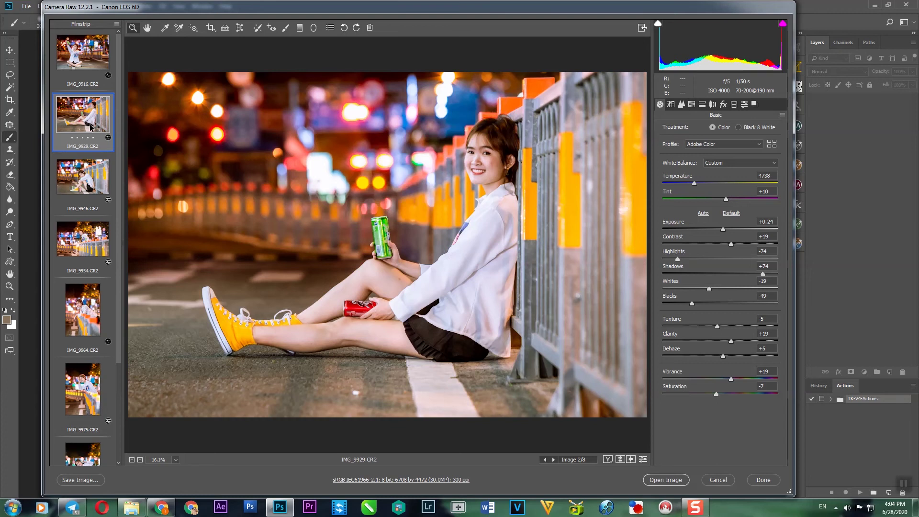
Set IMG_9929 to Exposure +0.15 and Highlights -78
click(620, 459)
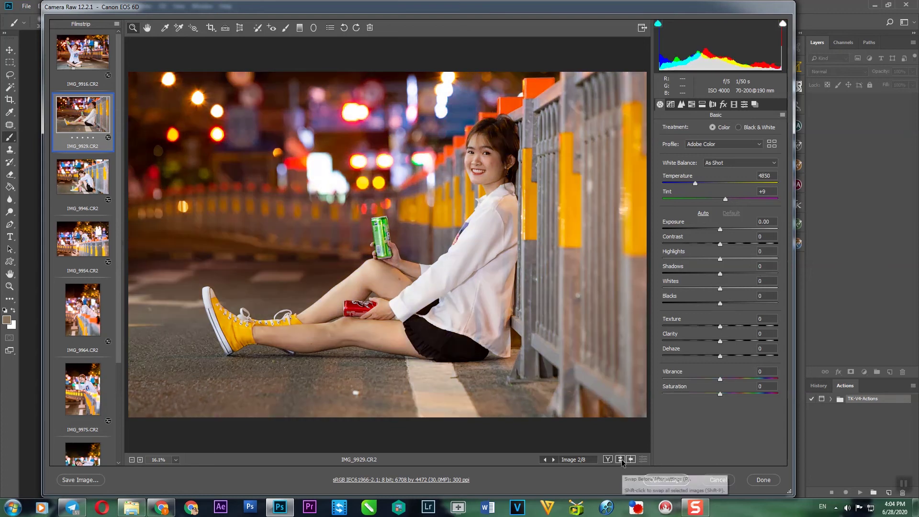
click(621, 459)
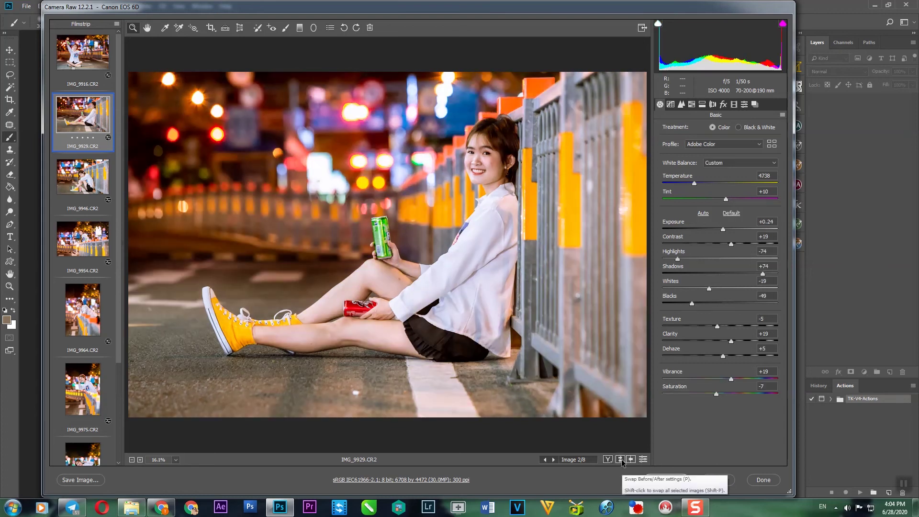
click(676, 259)
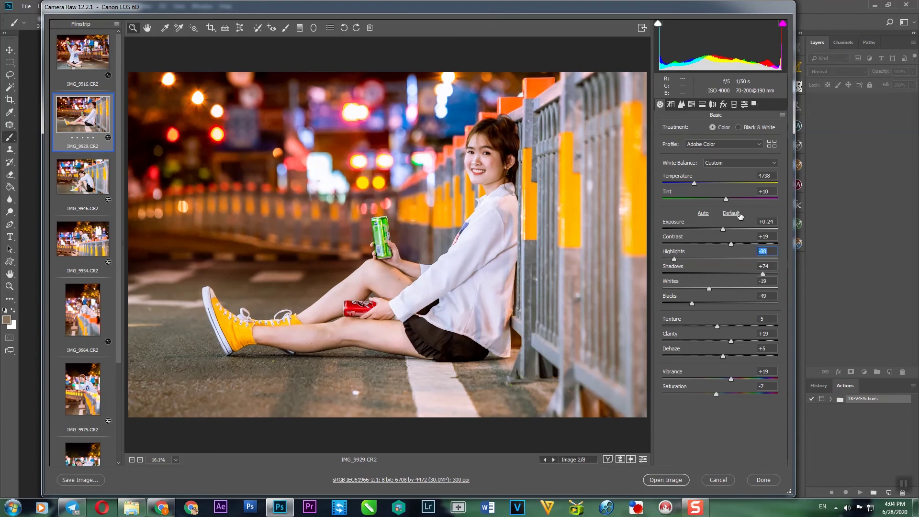
click(723, 231)
key(Down)
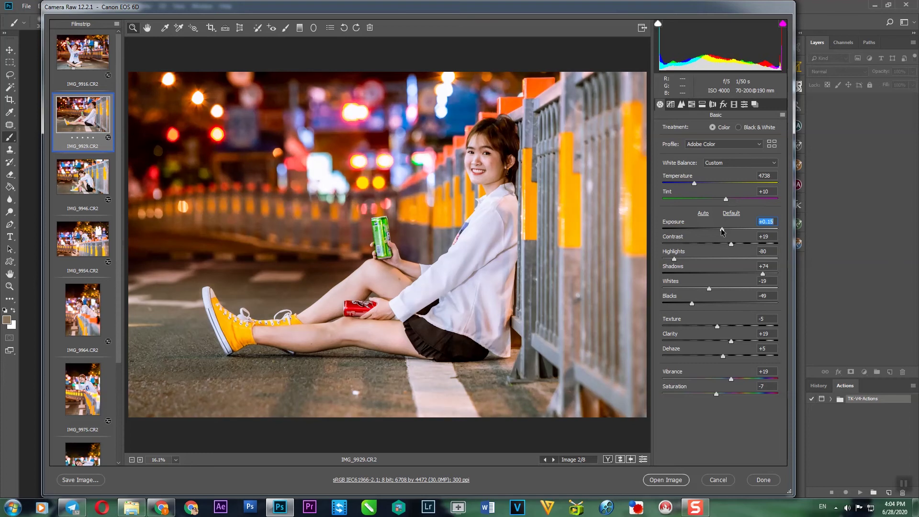
click(678, 259)
Review IMG_9946, IMG_9954 and IMG_9964, then raise IMG_9929's Blacks to -42
click(83, 181)
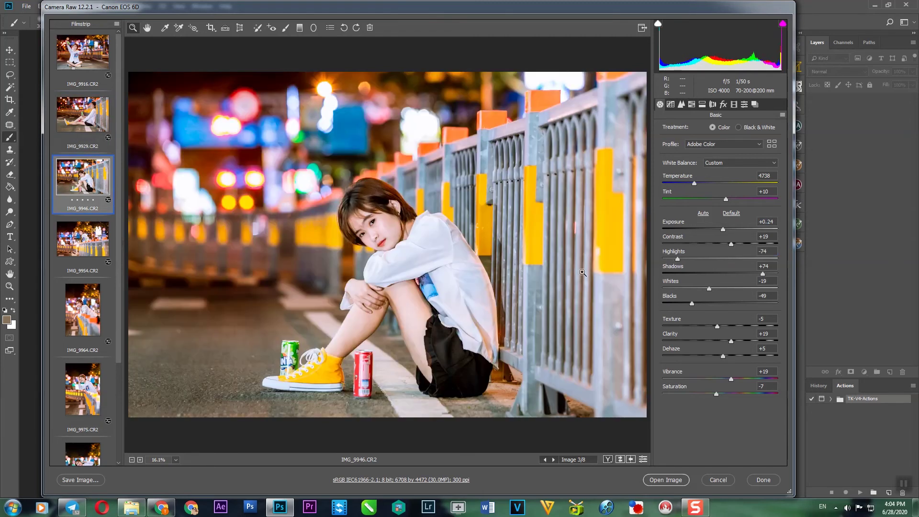
click(90, 246)
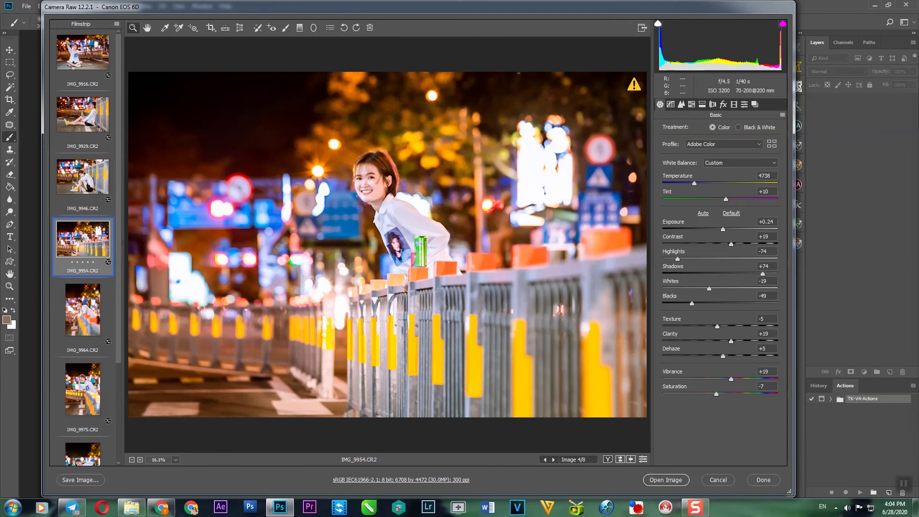
click(96, 298)
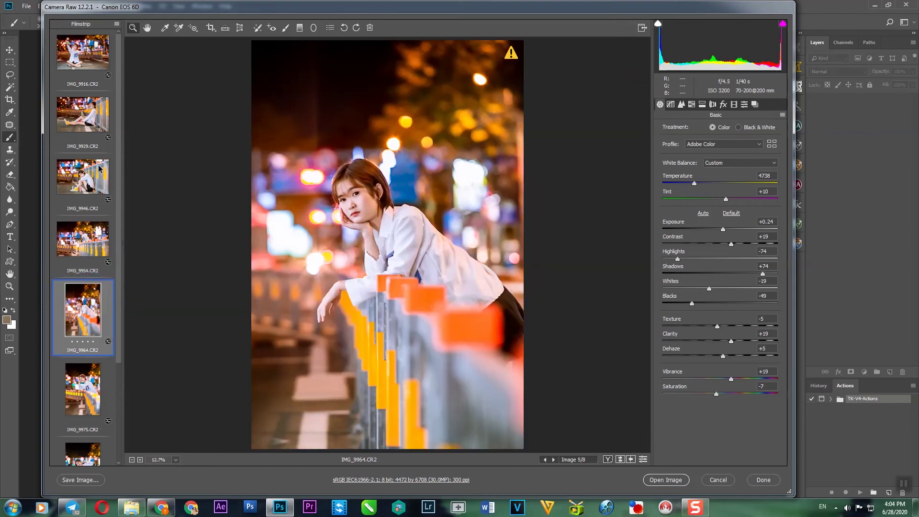
click(94, 126)
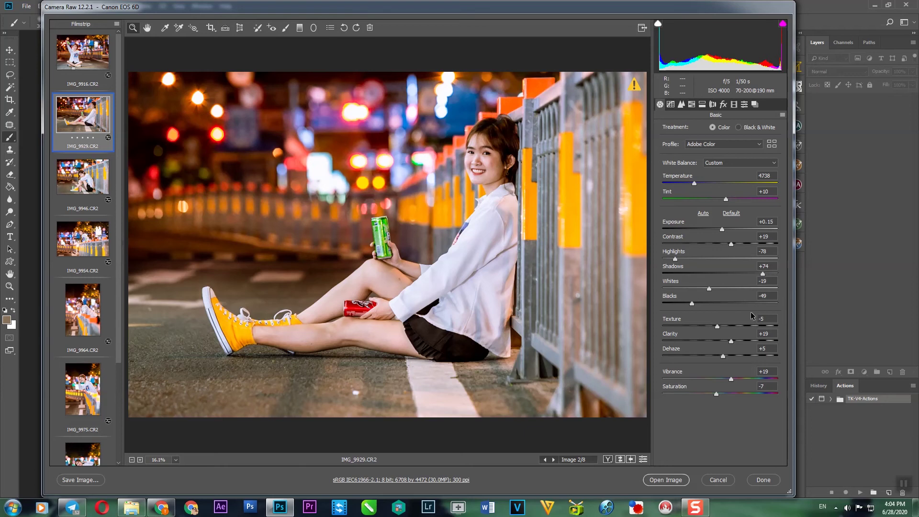
click(693, 302)
key(Up)
key(Up)
key(Up)
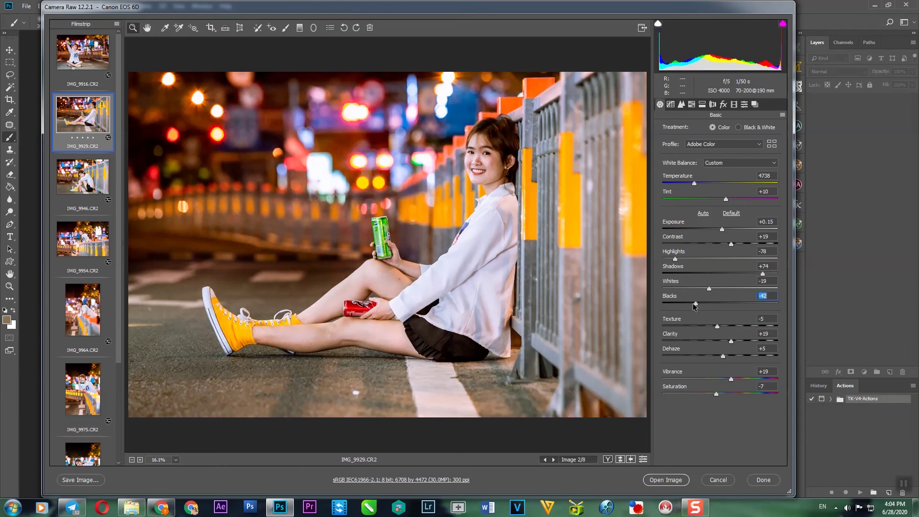
Lower IMG_9964's Exposure slightly and review IMG_9975 and IMG_9976
click(102, 316)
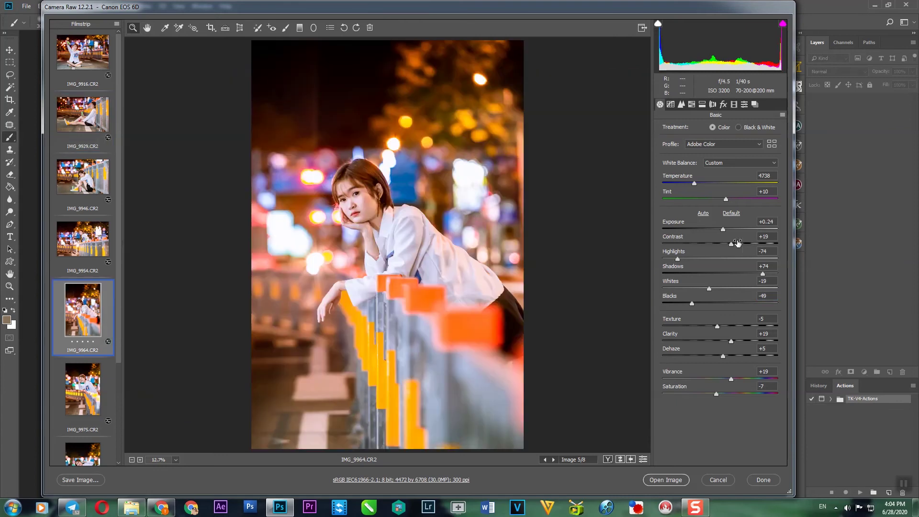
key(Down)
key(Down)
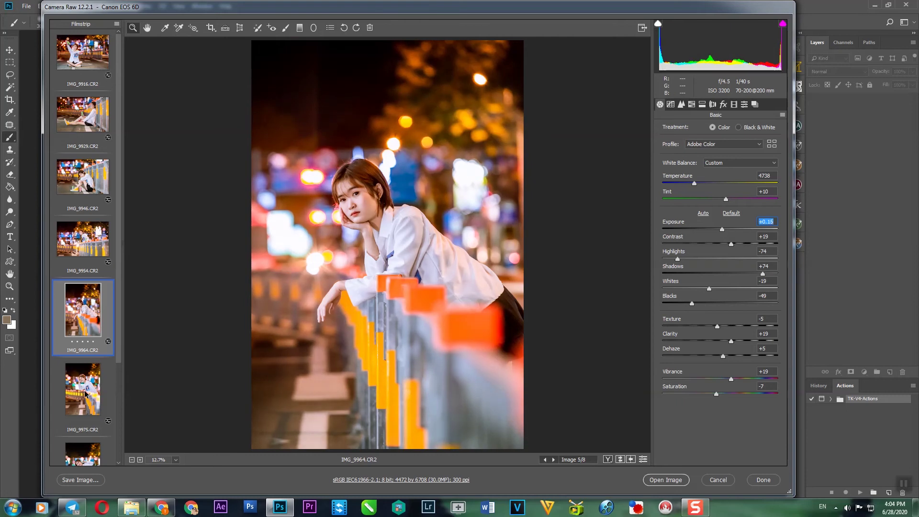
key(ctrl+Right)
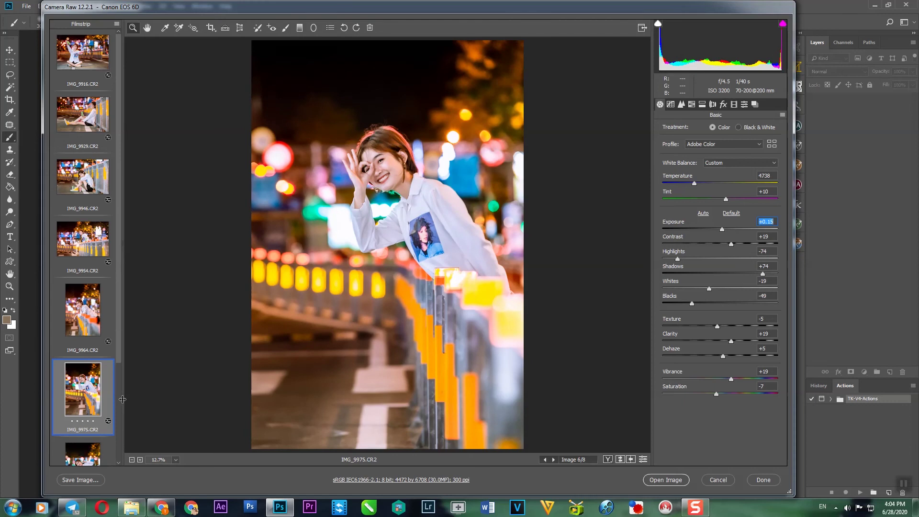
key(ctrl+Right)
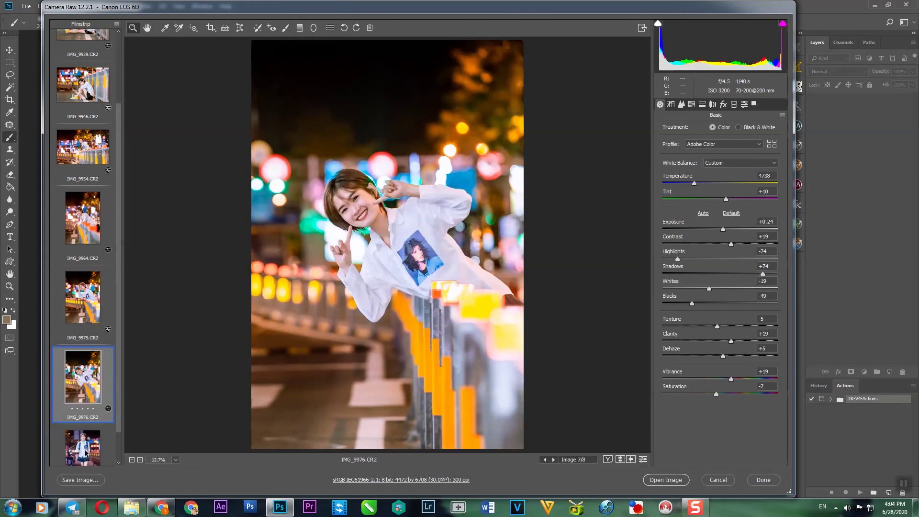
Set IMG_9994 to Temperature 5000 and Exposure +0.10
click(96, 448)
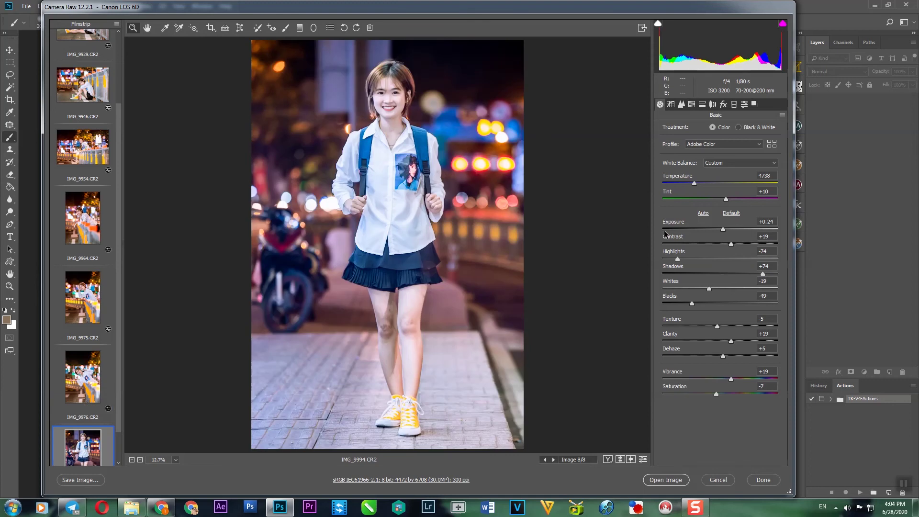
click(93, 366)
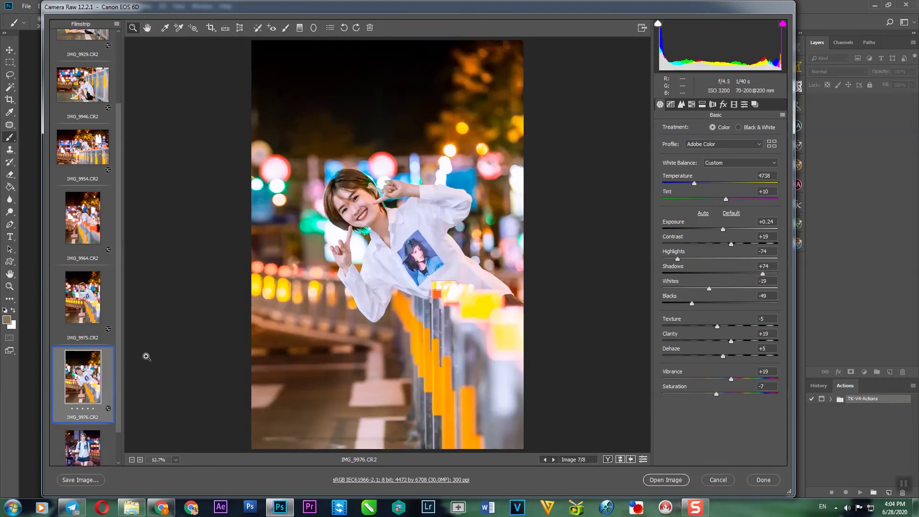
click(82, 445)
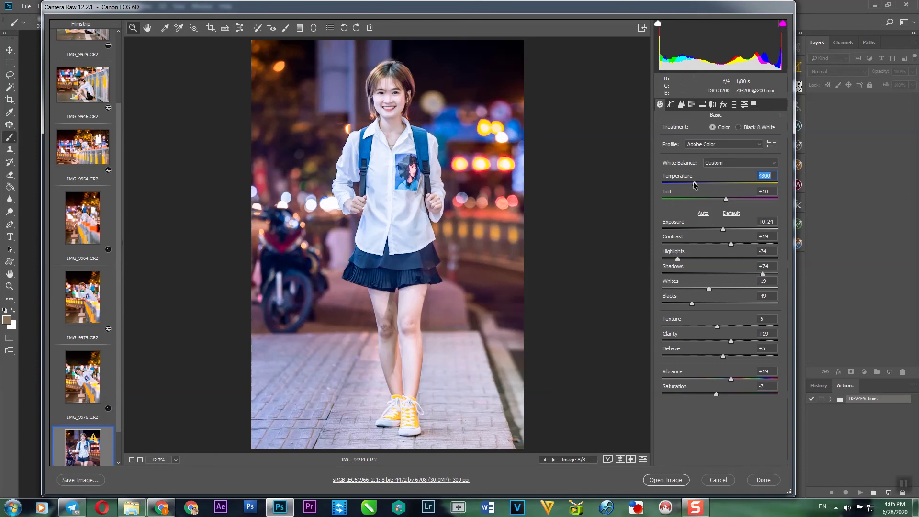
key(Up)
key(Up)
key(Up)
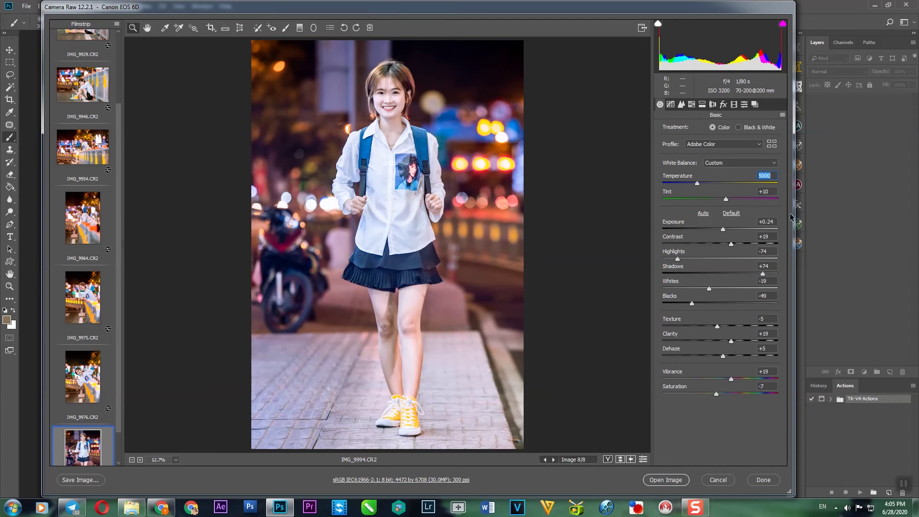
click(725, 228)
key(Down)
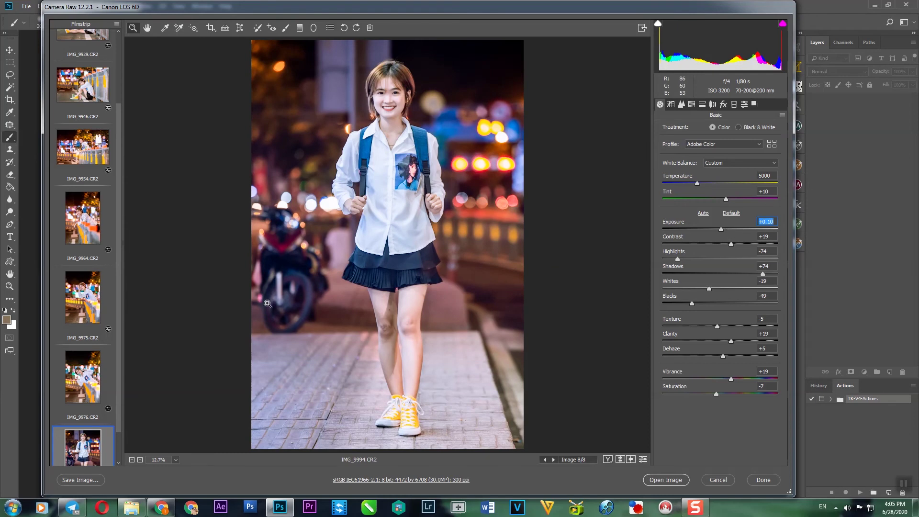
scroll(99, 196, up, 2)
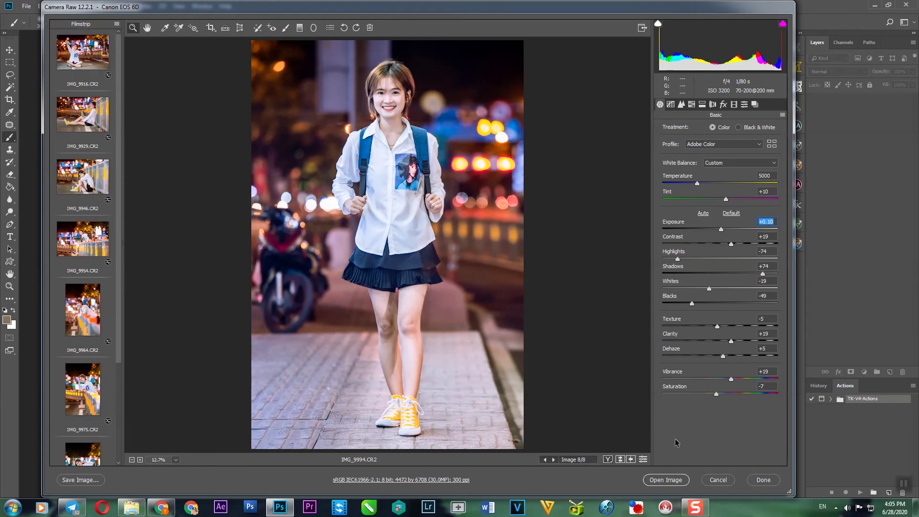
Open all eight graded photos from Camera Raw into Photoshop
click(117, 25)
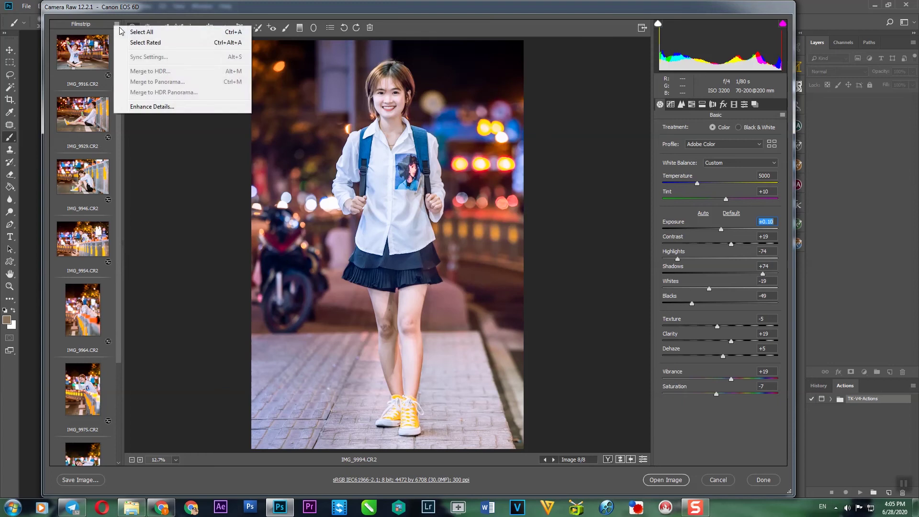
click(139, 32)
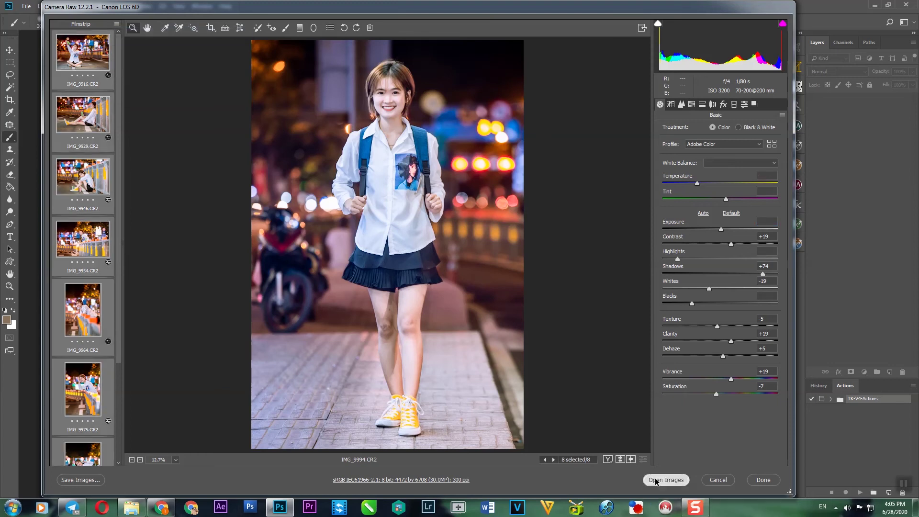
click(660, 478)
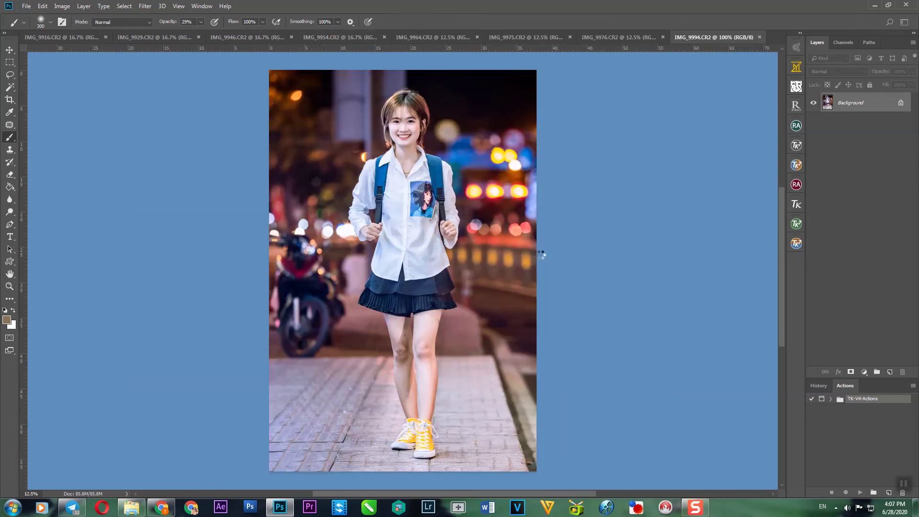
scroll(424, 303, up, 3)
scroll(423, 302, up, 5)
scroll(464, 165, down, 3)
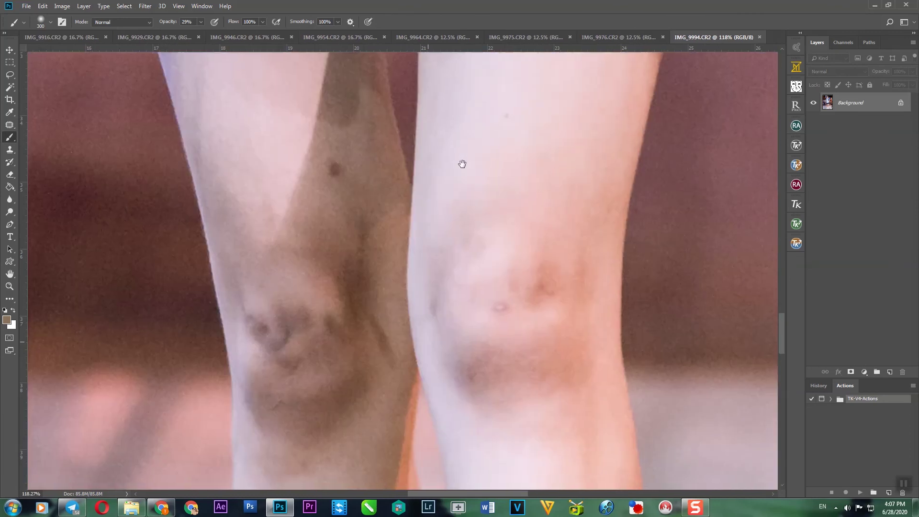
Lasso the dark mark on the girl's neck and remove it with Content-Aware Fill
drag(419, 240, 445, 384)
scroll(444, 384, up, 5)
scroll(445, 335, up, 5)
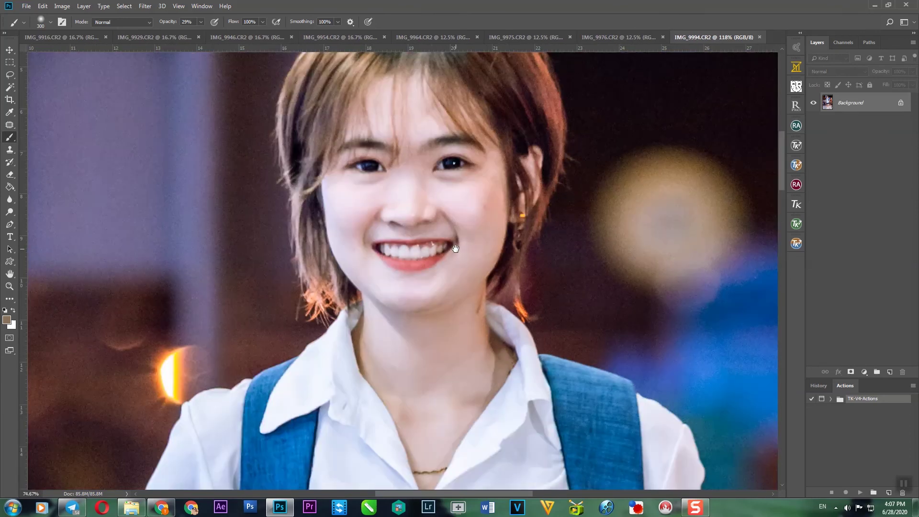
scroll(471, 297, up, 2)
right_click(10, 150)
click(48, 149)
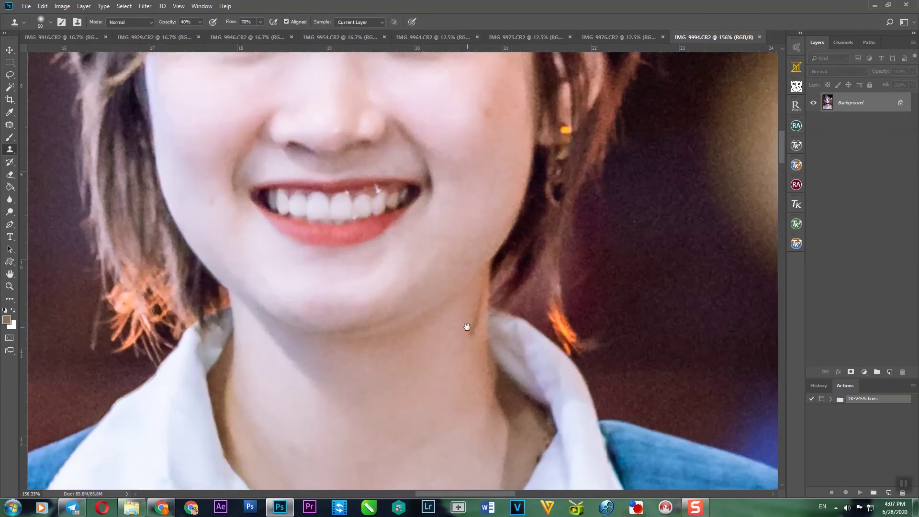
scroll(472, 312, up, 5)
drag(464, 253, 440, 352)
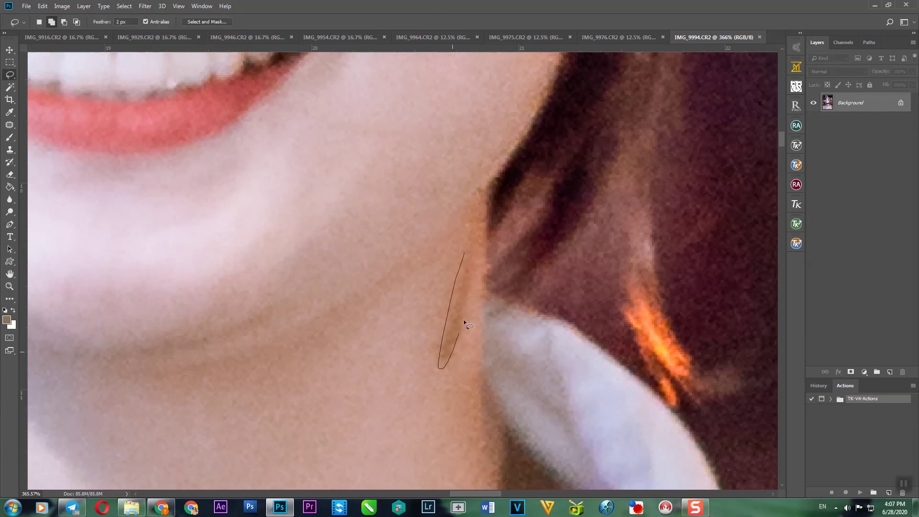
drag(470, 308, 452, 296)
right_click(452, 296)
click(479, 412)
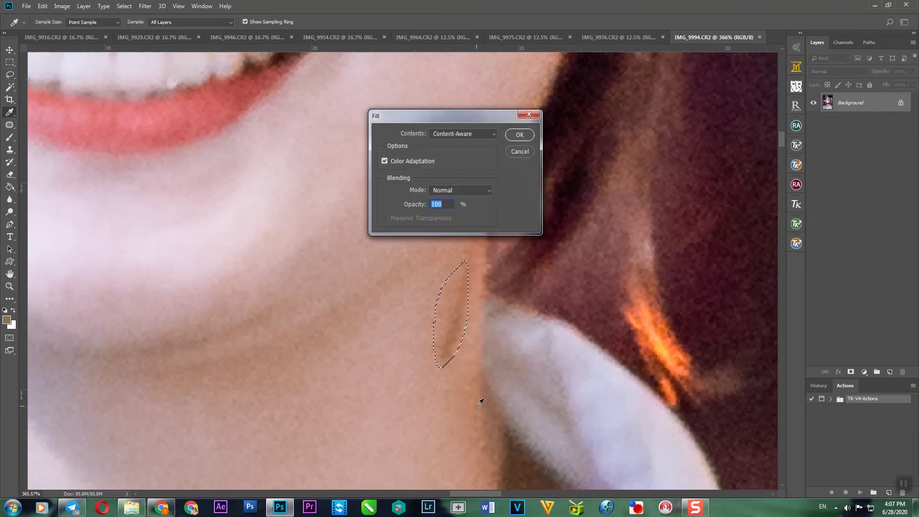
key(Return)
Lasso the small cheek spot and remove it with Content-Aware Fill
scroll(482, 400, down, 5)
scroll(447, 368, down, 3)
scroll(476, 268, up, 4)
scroll(482, 265, up, 3)
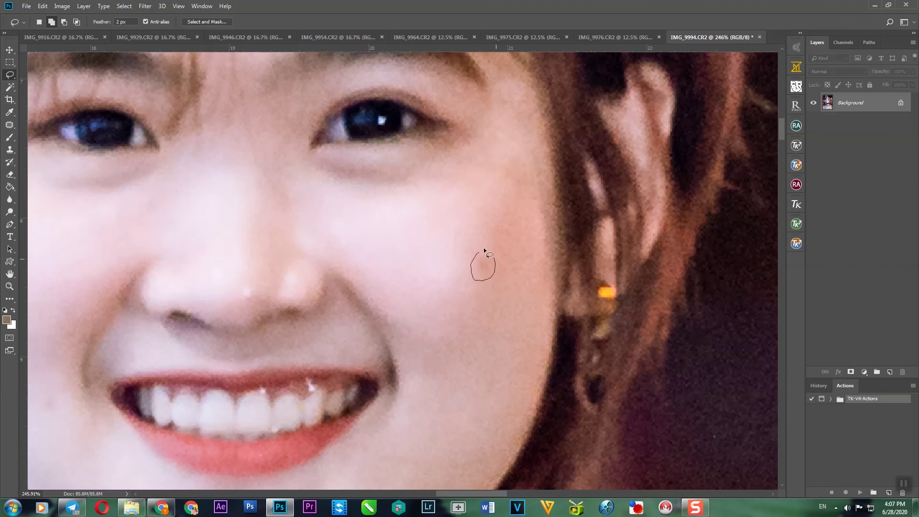
drag(494, 261, 485, 269)
right_click(485, 269)
click(507, 383)
key(Return)
Switch to the Clone Stamp tool and set its opacity to 60%
scroll(492, 299, down, 4)
scroll(493, 299, down, 3)
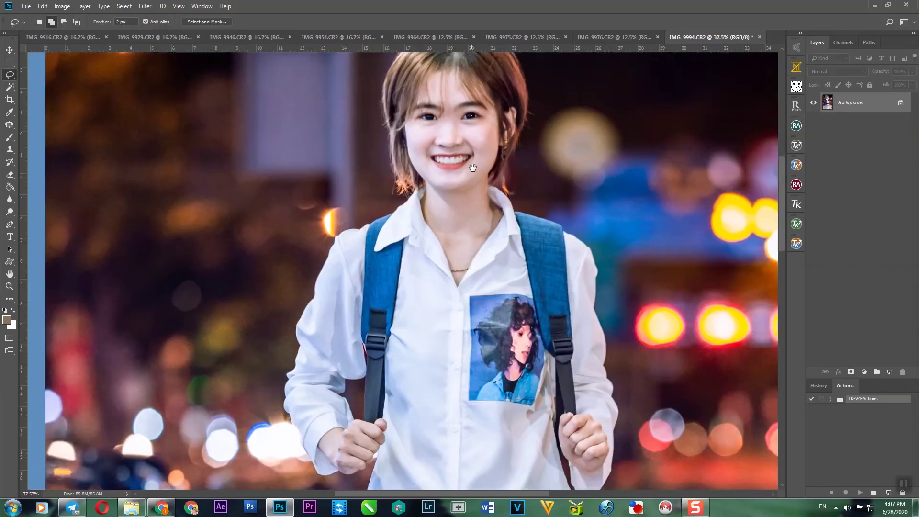
scroll(526, 335, up, 3)
scroll(568, 128, up, 2)
scroll(570, 132, up, 3)
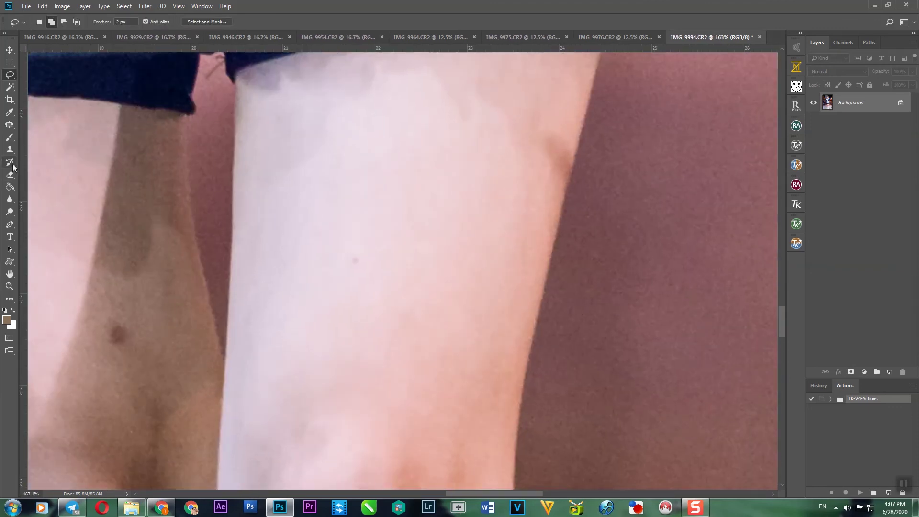
click(10, 150)
scroll(544, 175, up, 1)
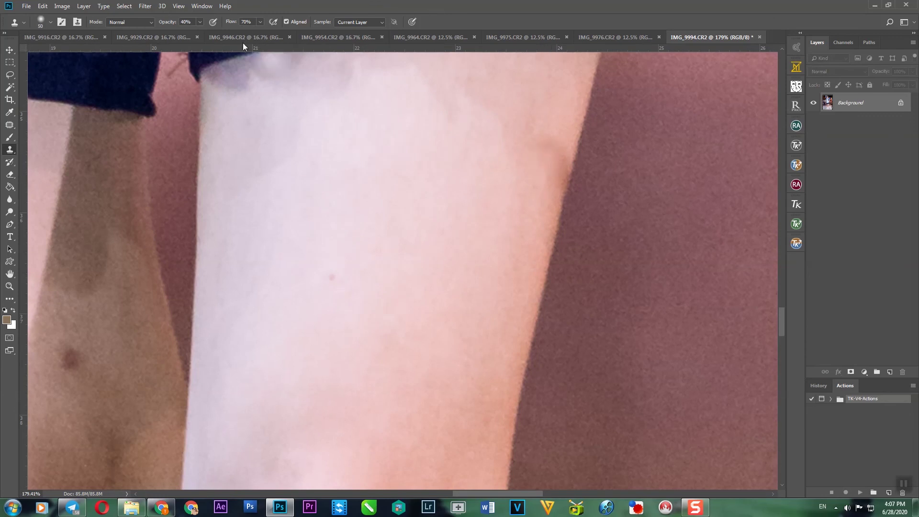
text(60)
key(Return)
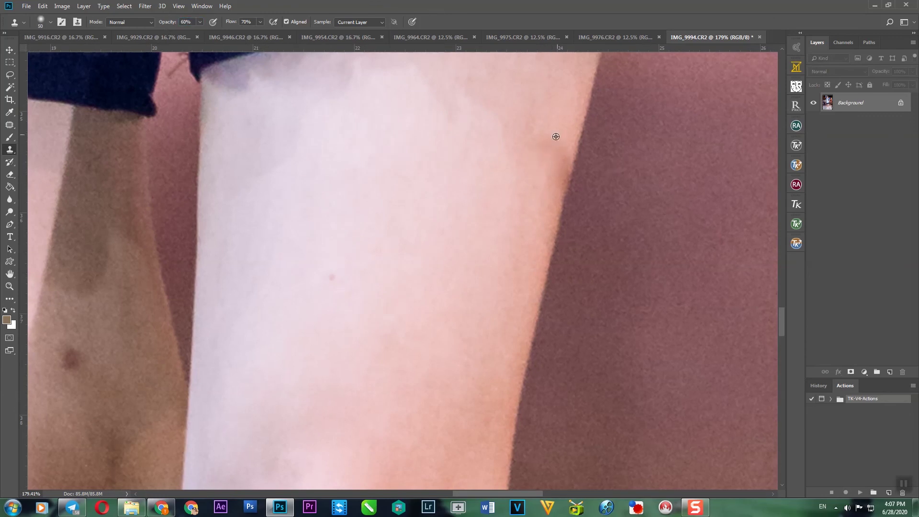
Sample clean skin and clone away the white spot on the right knee with a size-70 brush
alt+click(551, 186)
key(bracketright)
key(bracketright)
scroll(528, 231, down, 3)
scroll(411, 400, up, 3)
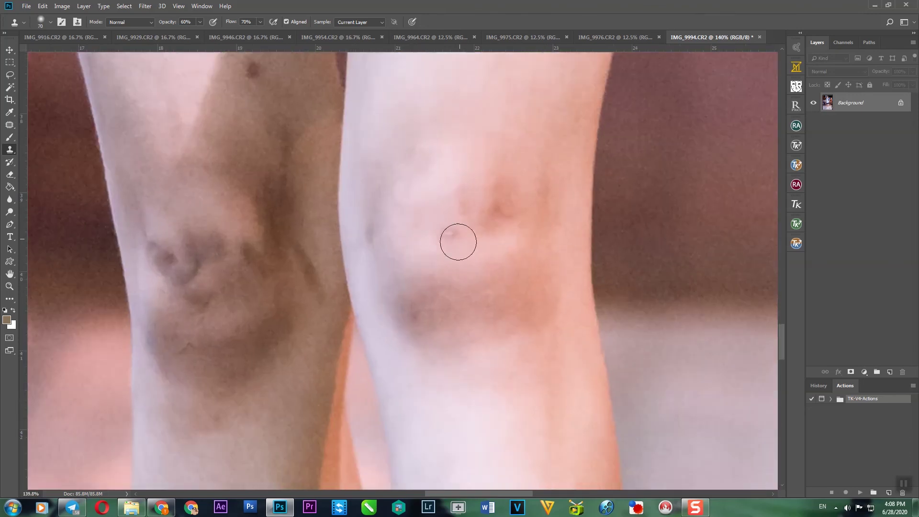
click(446, 232)
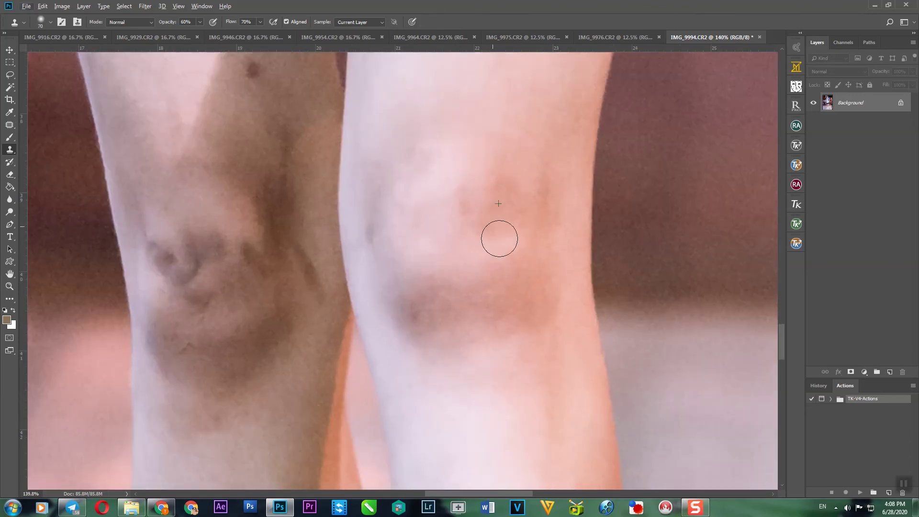
scroll(468, 228, down, 3)
scroll(517, 300, up, 2)
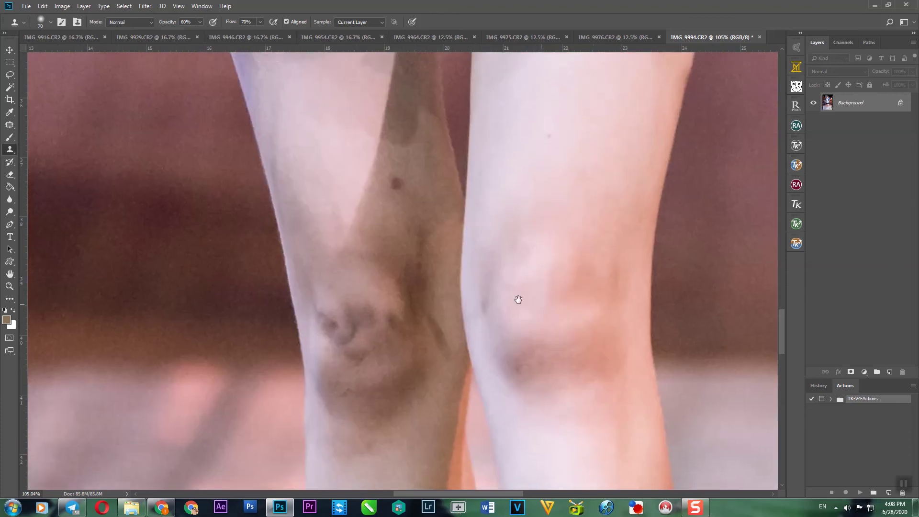
scroll(463, 263, down, 3)
Magic-wand select the darker tanned patch on the left leg and feather it by 25 pixels
key(w)
click(421, 267)
scroll(431, 273, down, 1)
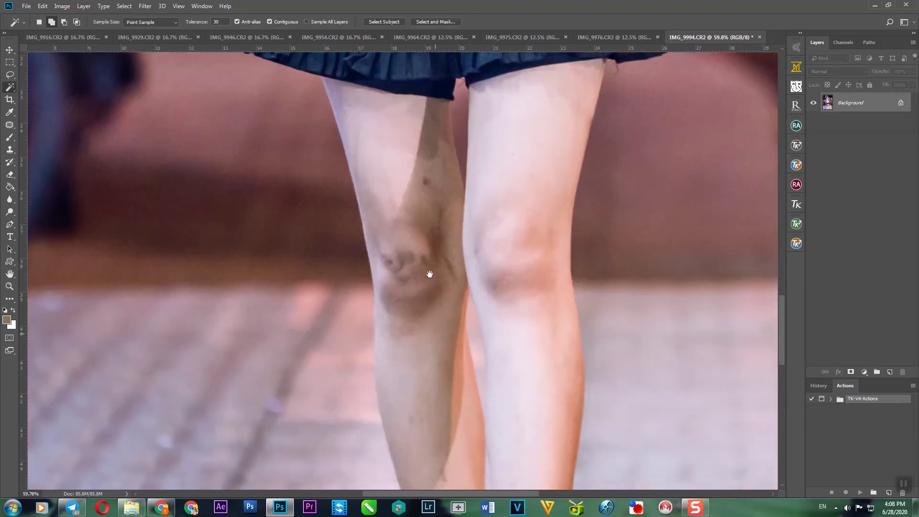
scroll(425, 284, down, 2)
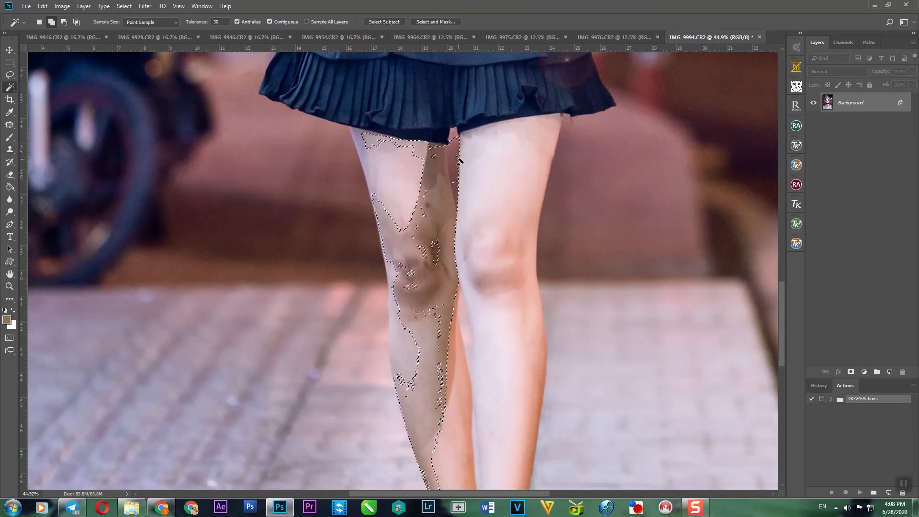
scroll(457, 219, down, 2)
key(l)
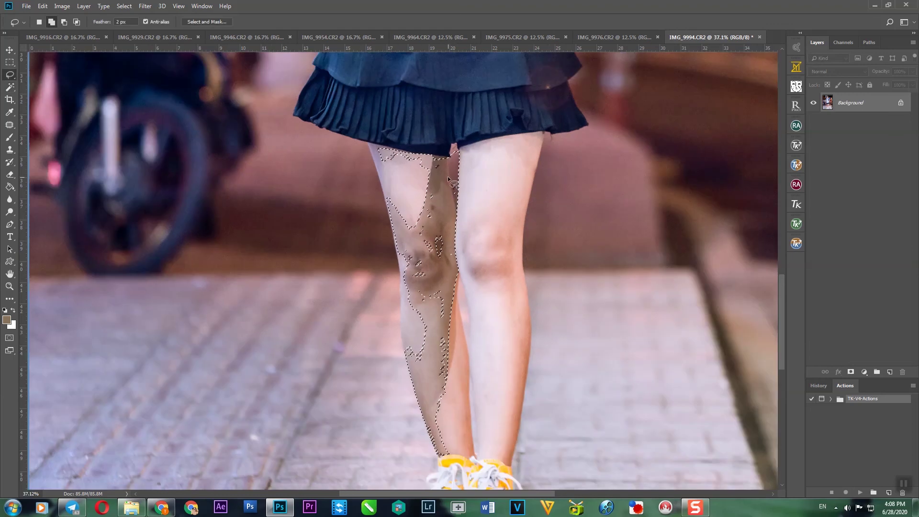
scroll(431, 163, up, 4)
key(alt+s)
text(ms25)
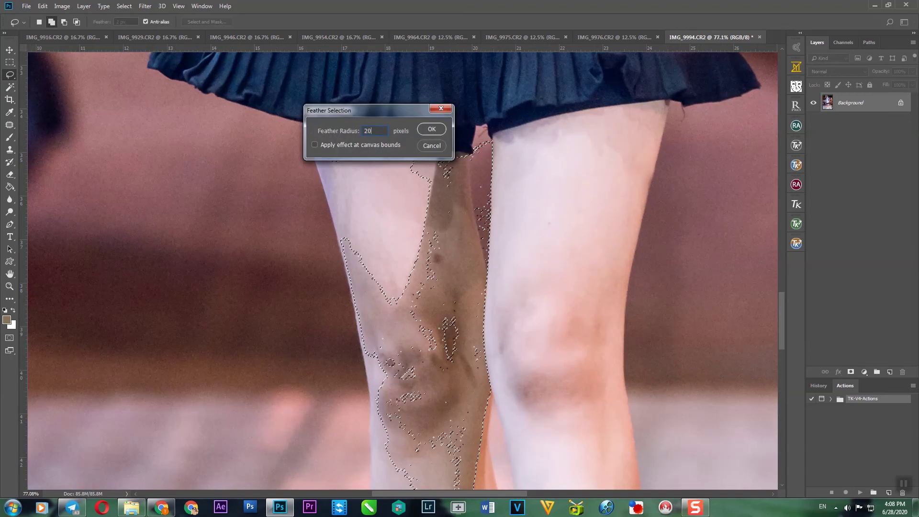
key(Return)
Brighten the leg patch with Curves and shift its yellow–blue Color Balance by 5
key(ctrl+m)
drag(661, 296, 651, 280)
key(Return)
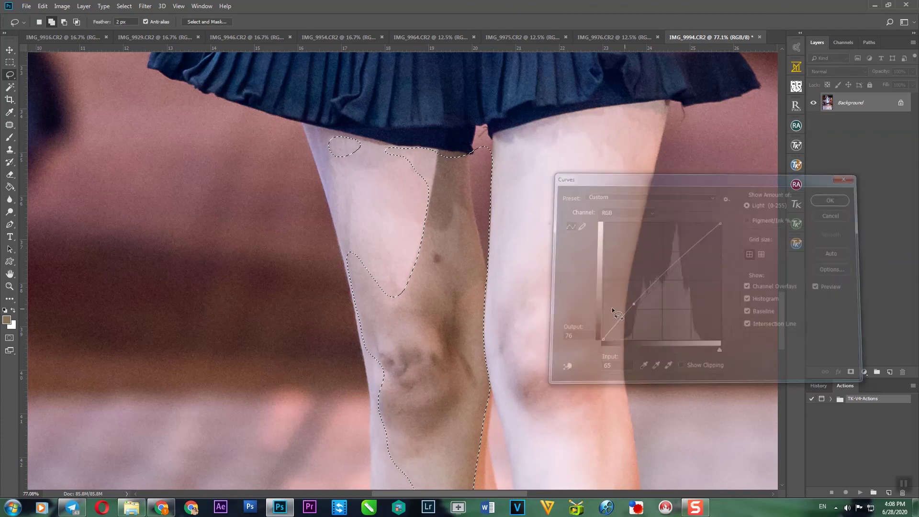
key(ctrl+b)
click(766, 225)
text(5)
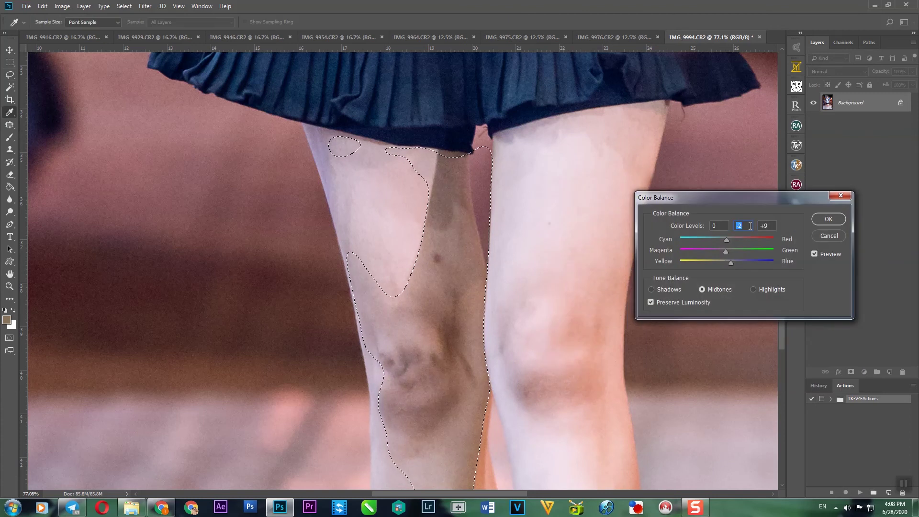
key(Return)
key(ctrl+b)
key(Return)
key(ctrl+m)
drag(635, 313, 633, 303)
key(Return)
key(ctrl+d)
Lasso the dark spot on the knee and Content-Aware Fill it
key(l)
scroll(495, 283, up, 5)
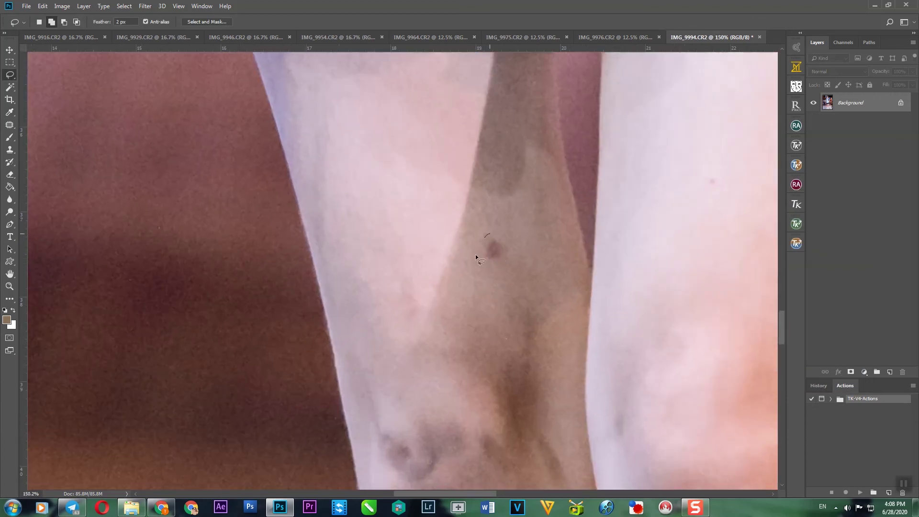
drag(477, 261, 478, 263)
right_click(496, 238)
click(520, 361)
key(Return)
scroll(504, 179, down, 5)
scroll(504, 179, up, 3)
scroll(508, 248, up, 3)
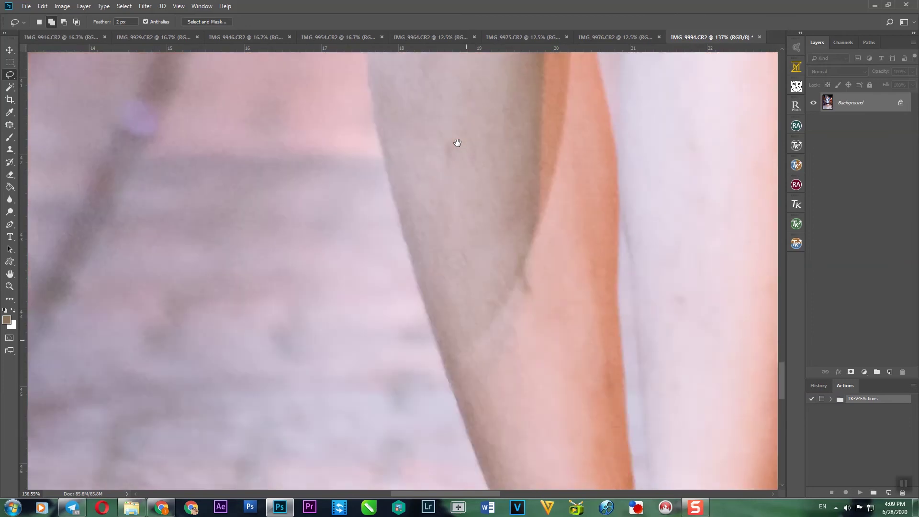
scroll(456, 144, down, 4)
scroll(495, 285, up, 3)
Content-Aware Fill two knee veins and another dark knee spot, then deselect
drag(478, 242, 469, 244)
right_click(469, 243)
click(497, 361)
key(Return)
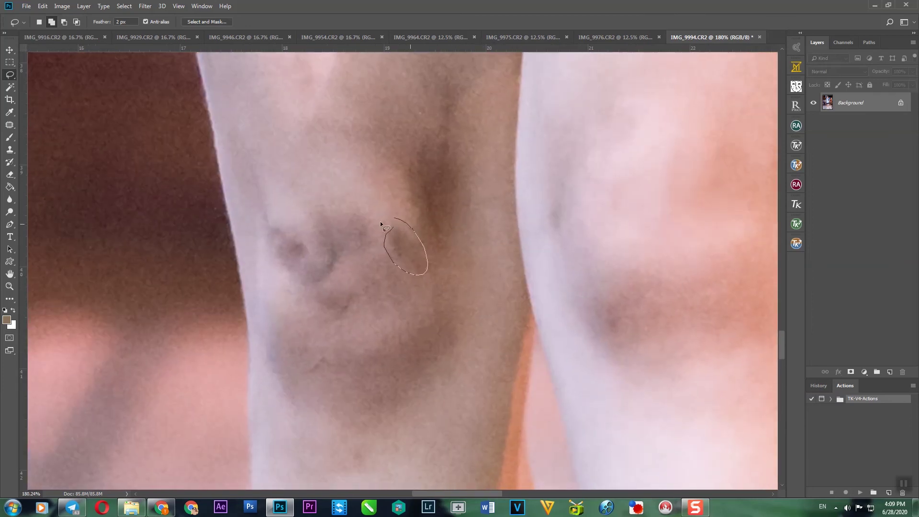
drag(425, 256, 426, 258)
key(shift+BackSpace)
key(Return)
drag(386, 289, 561, 316)
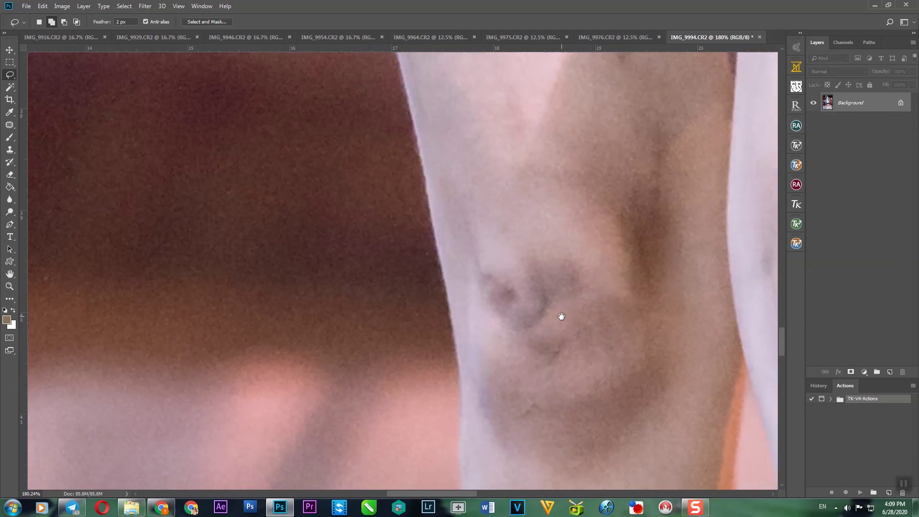
drag(579, 270, 580, 272)
key(shift+BackSpace)
key(Return)
key(ctrl+d)
Clone Stamp the dark left-knee shadow using clean thigh skin as the source
scroll(556, 351, down, 2)
drag(552, 349, 528, 332)
key(s)
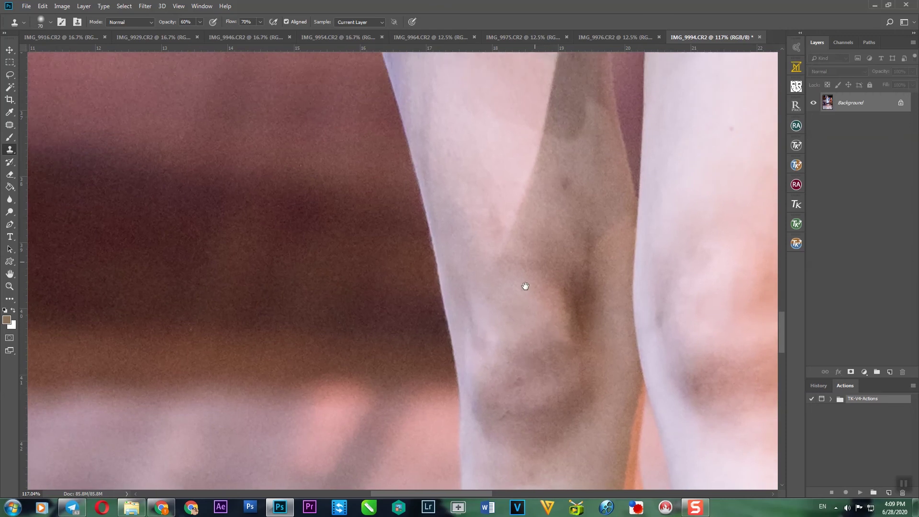
scroll(525, 286, up, 3)
scroll(521, 344, down, 3)
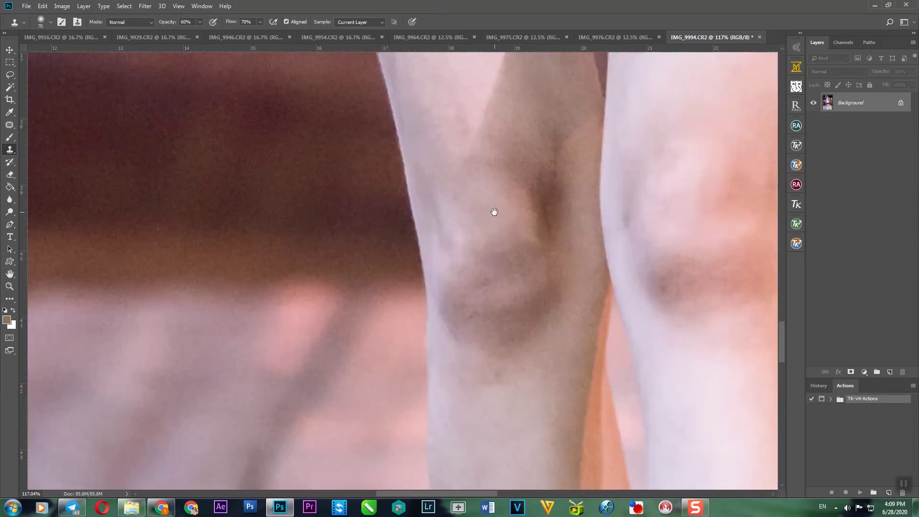
scroll(460, 259, down, 1)
mouse_move(472, 267)
mouse_down()
mouse_move(447, 269)
mouse_move(441, 260)
mouse_up()
scroll(441, 226, down, 1)
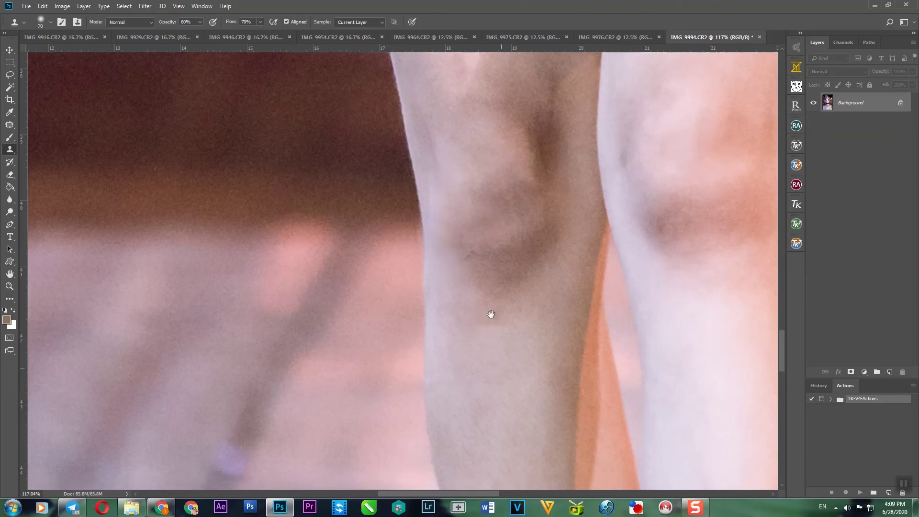
scroll(470, 288, down, 2)
scroll(608, 298, down, 1)
scroll(560, 422, up, 2)
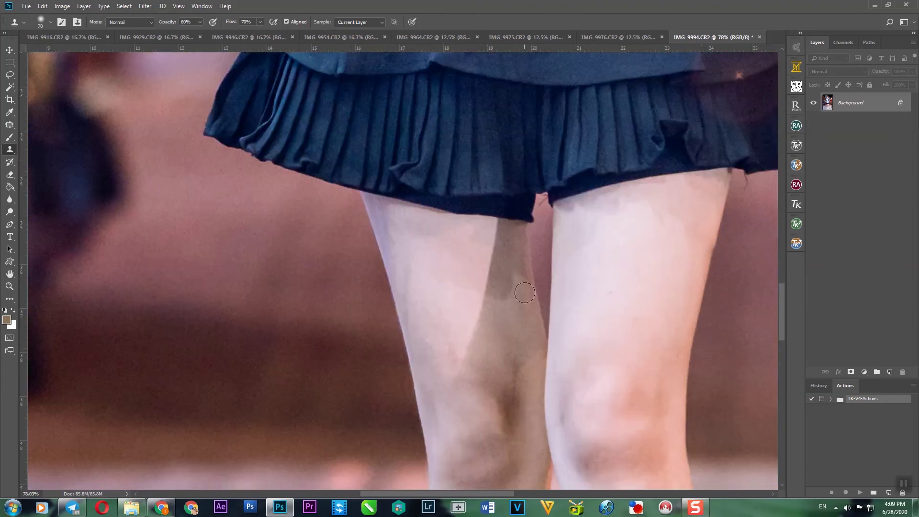
scroll(575, 311, up, 1)
alt+click(497, 302)
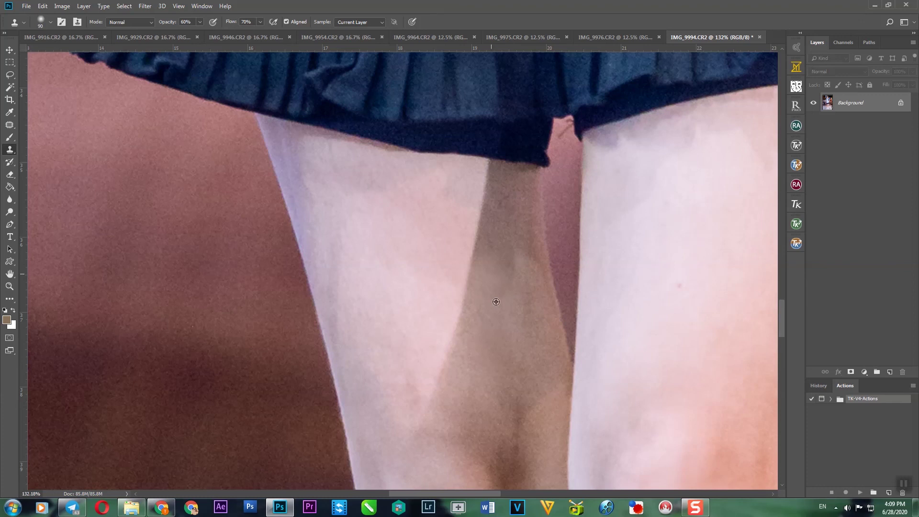
drag(449, 316, 434, 258)
scroll(571, 269, down, 2)
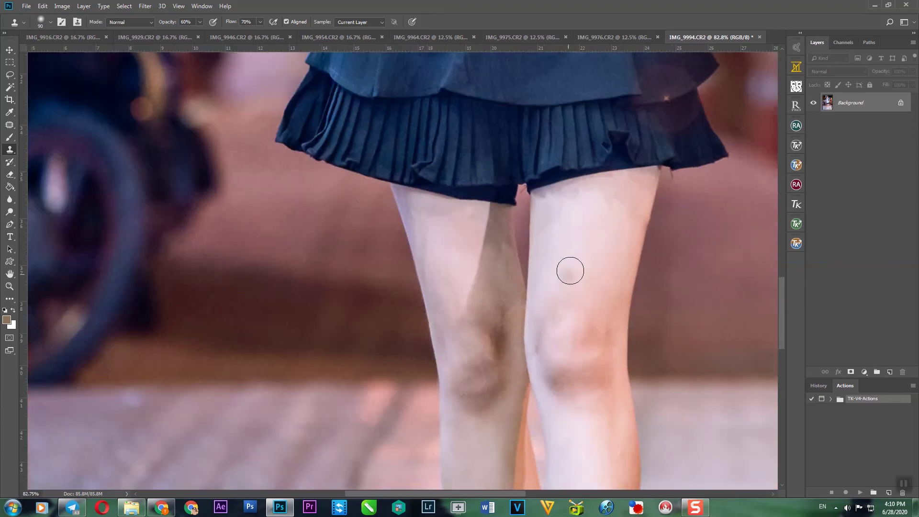
scroll(574, 251, up, 3)
scroll(532, 290, down, 5)
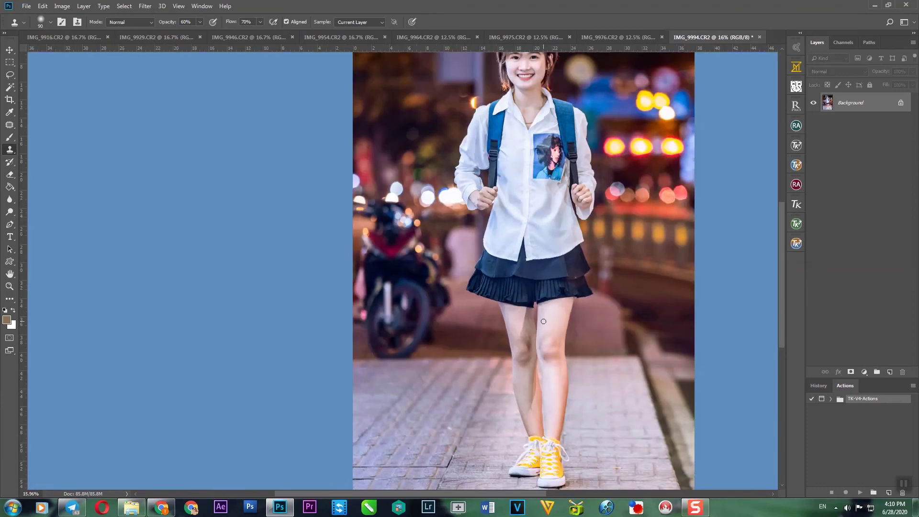
Save IMG_9994 as a JPEG in the Ok folder and close it
key(ctrl+shift+s)
key(Return)
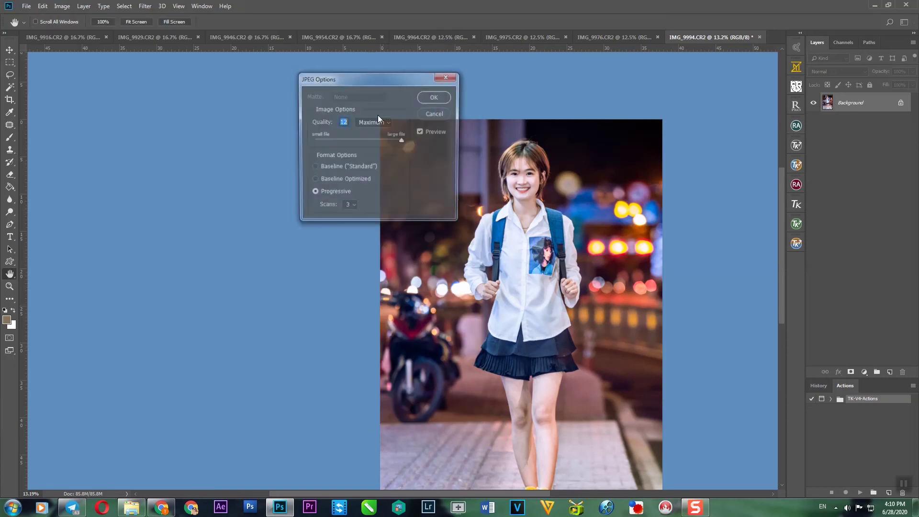
key(Return)
key(ctrl+shift+s)
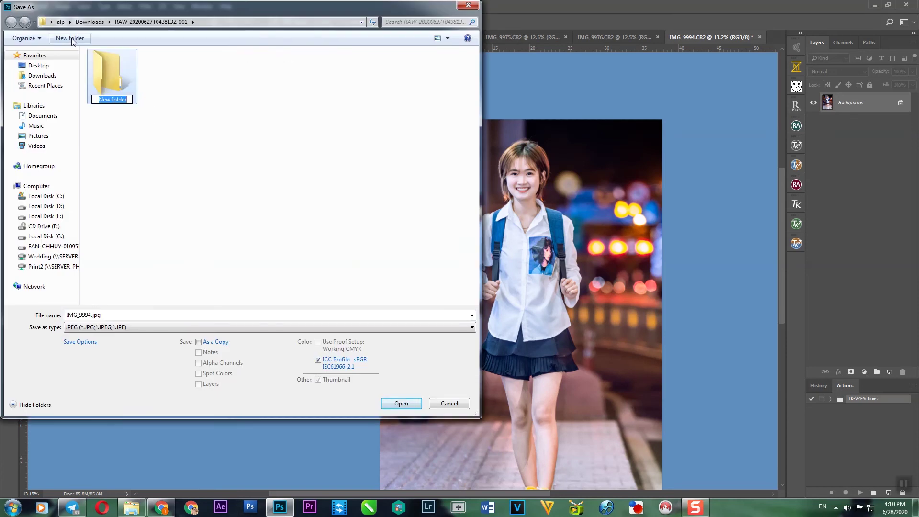
double_click(107, 72)
click(401, 404)
key(Return)
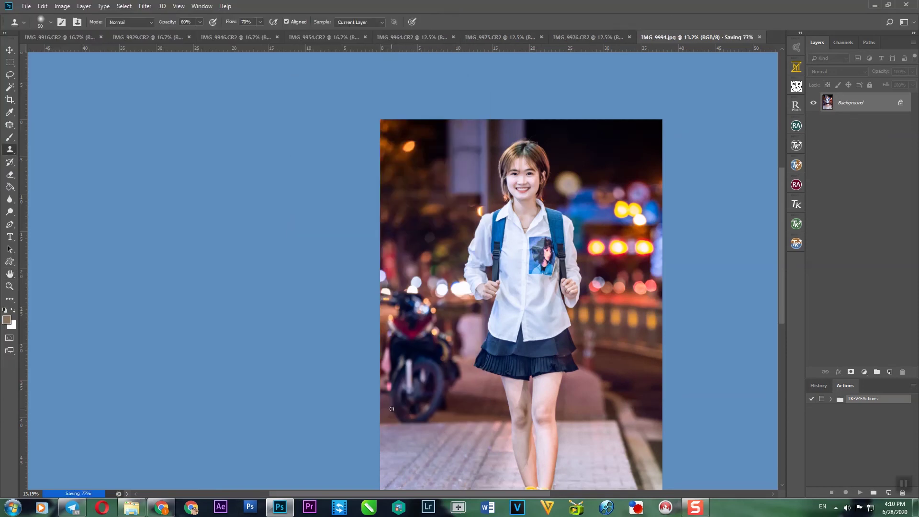
key(ctrl+w)
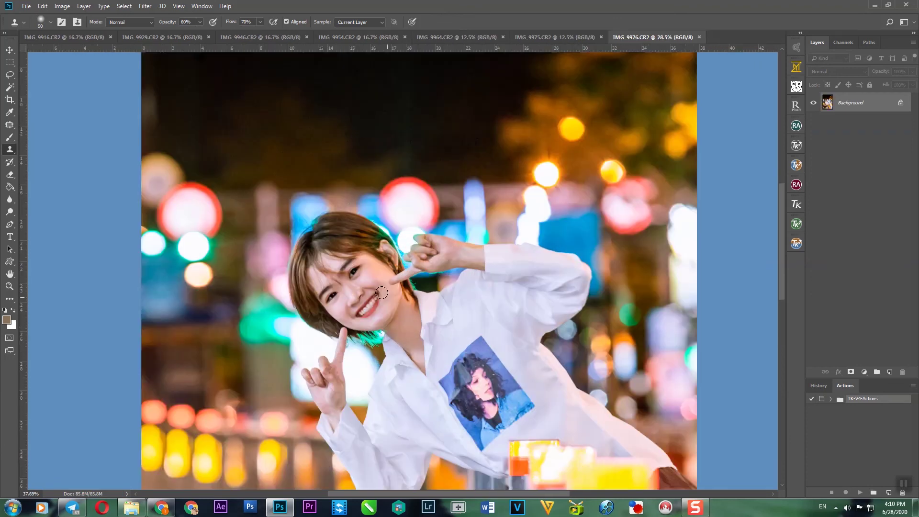
Save IMG_9976 as a JPEG and close it
scroll(449, 230, up, 10)
scroll(449, 231, down, 3)
scroll(287, 278, up, 3)
scroll(281, 288, up, 2)
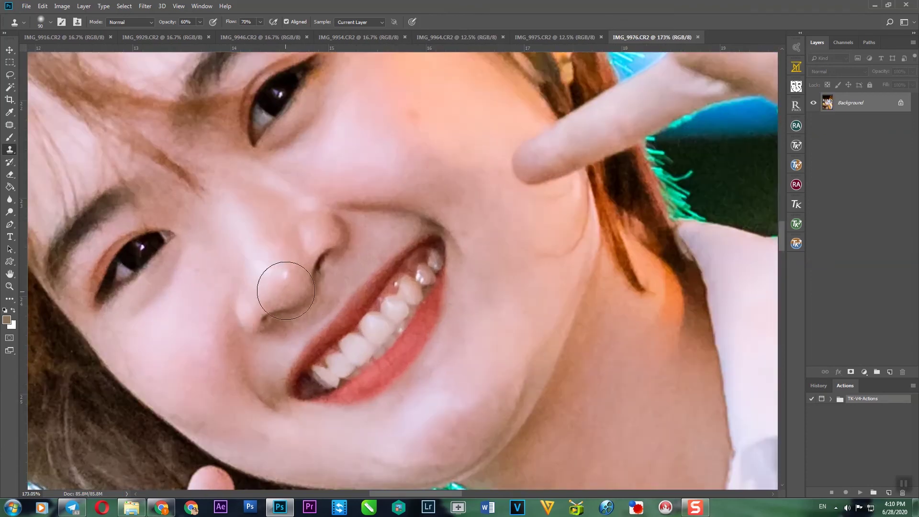
scroll(282, 265, up, 1)
scroll(287, 267, down, 3)
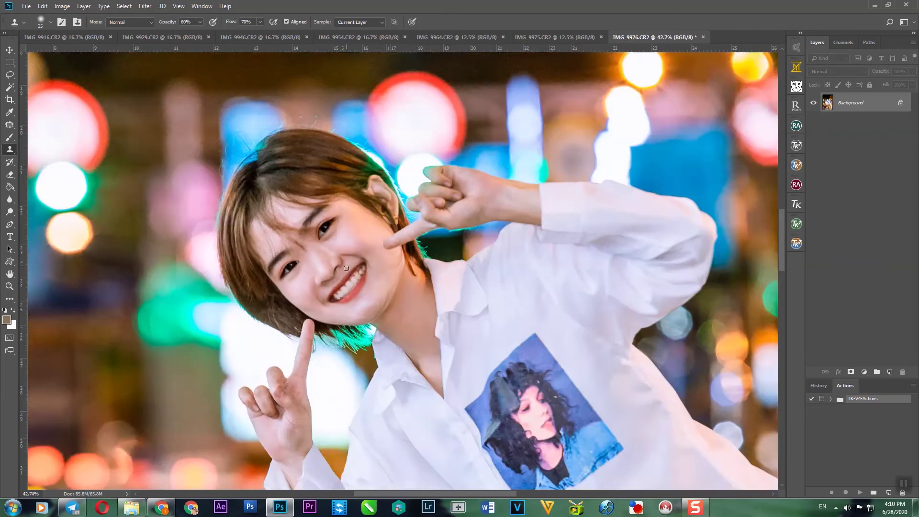
scroll(288, 268, down, 2)
scroll(332, 242, up, 5)
scroll(319, 242, up, 1)
double_click(10, 274)
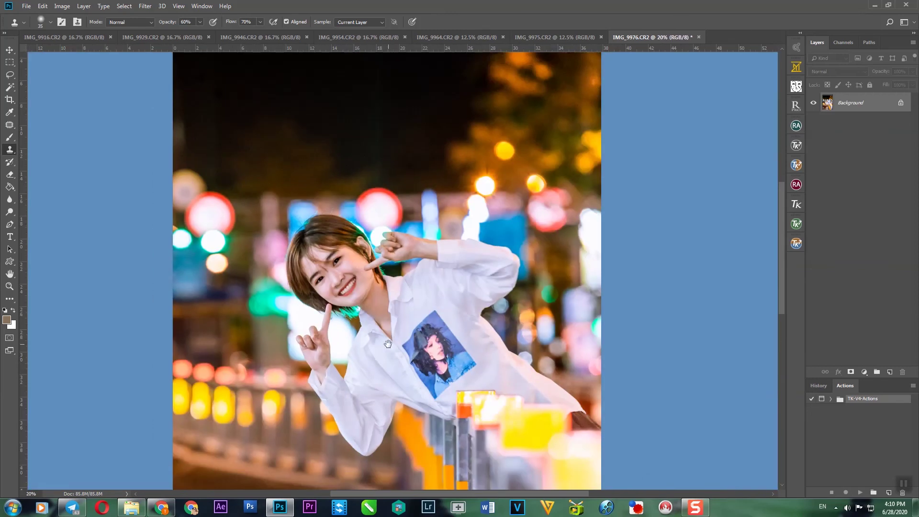
key(ctrl+shift+s)
click(402, 402)
key(Return)
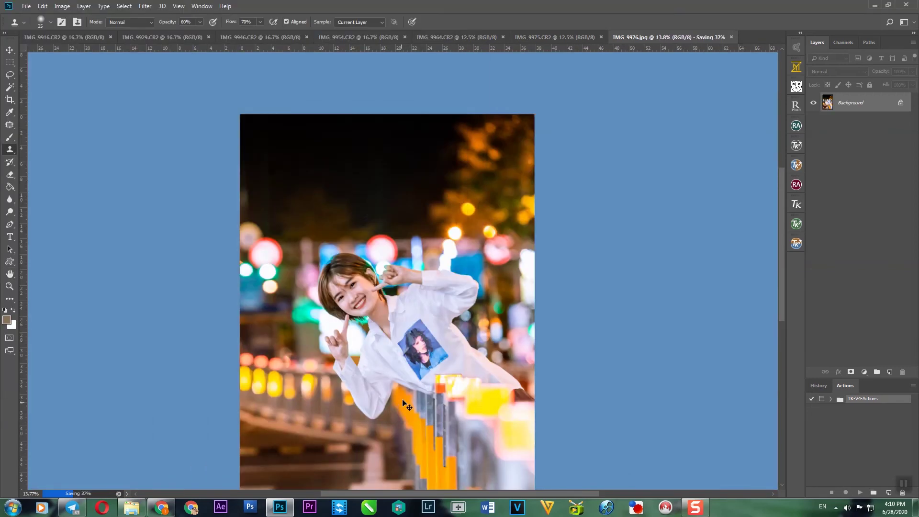
click(453, 189)
key(ctrl+w)
Content-Aware Fill the chin blemish on IMG_9975, save it as JPEG and close
scroll(413, 192, up, 5)
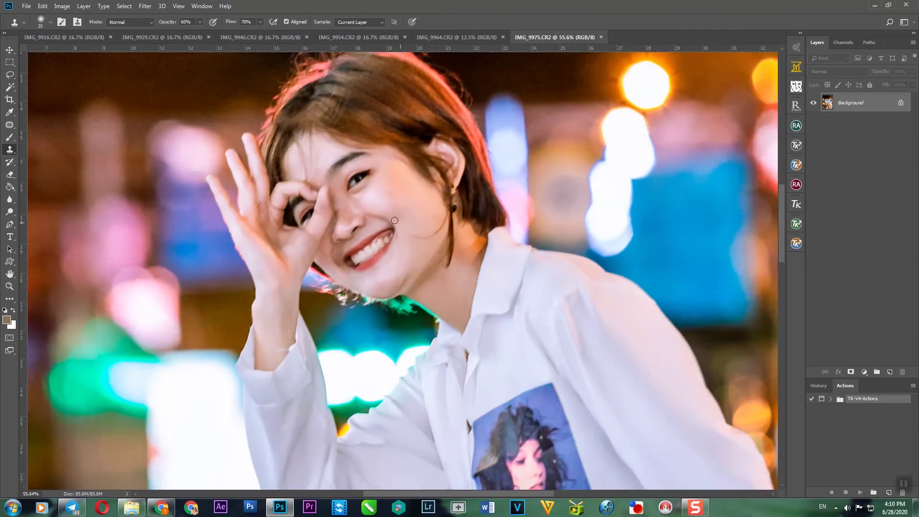
scroll(415, 239, up, 3)
key(l)
right_click(415, 286)
click(445, 417)
key(Return)
key(ctrl+0)
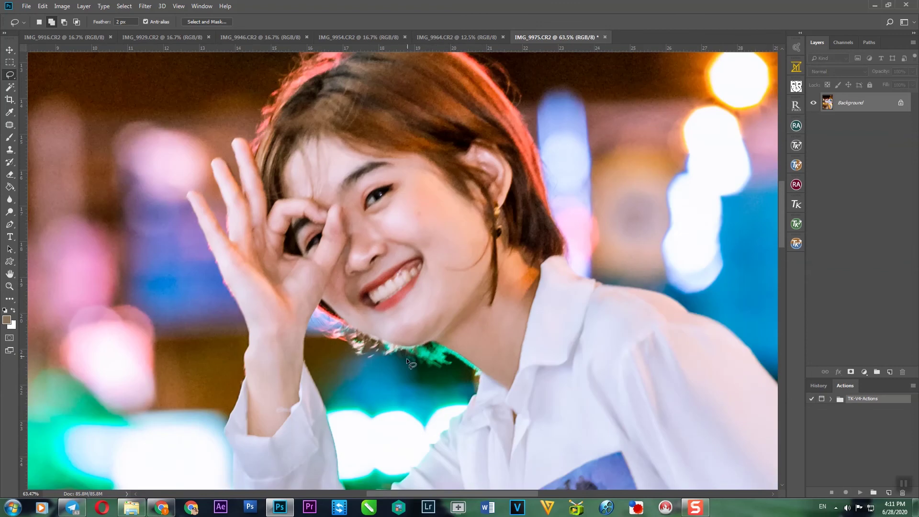
scroll(407, 359, down, 5)
key(ctrl+0)
key(ctrl+shift+s)
key(Return)
Fill the face blemish on IMG_9964, save it as JPEG in the Ok folder, close
key(Return)
key(ctrl+w)
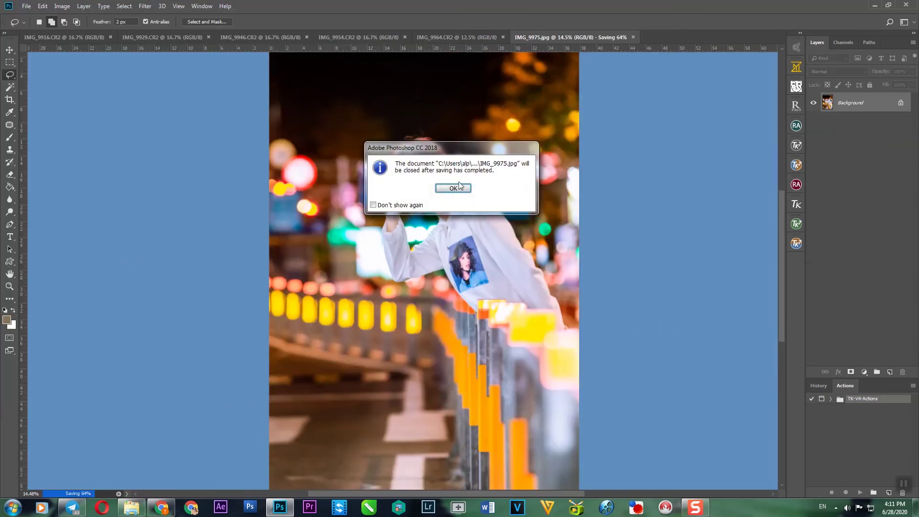
click(459, 187)
scroll(384, 220, up, 4)
scroll(356, 209, up, 4)
right_click(363, 202)
click(383, 328)
key(Return)
key(ctrl+d)
scroll(370, 346, down, 1)
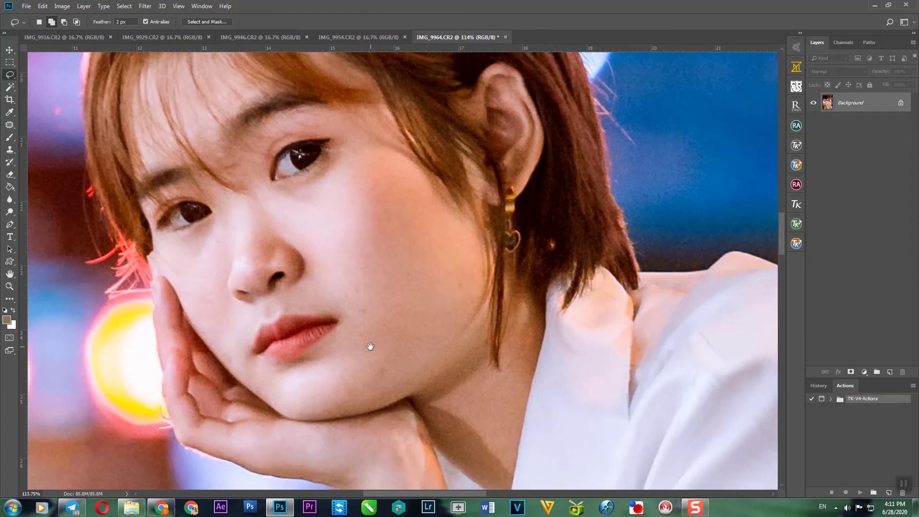
scroll(370, 345, down, 3)
scroll(362, 309, down, 1)
key(ctrl+0)
key(ctrl+shift+s)
double_click(120, 87)
click(406, 403)
click(432, 99)
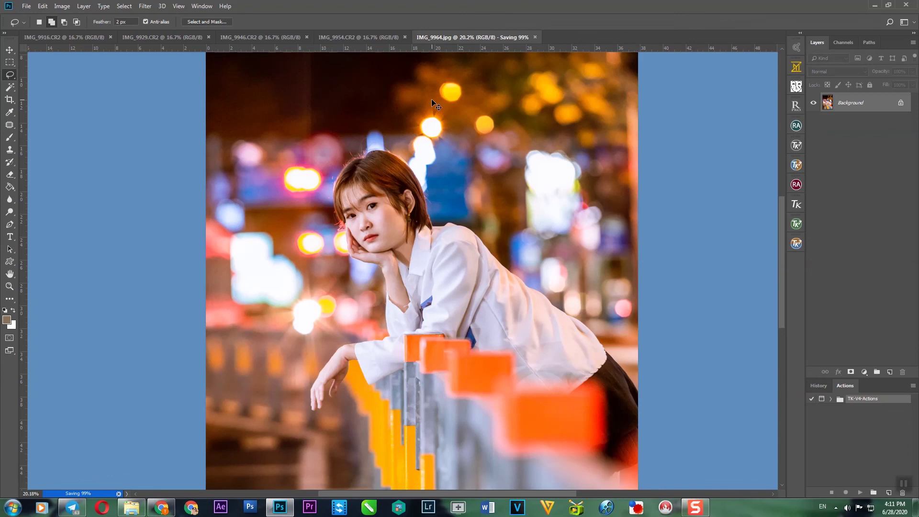
key(ctrl+w)
Save IMG_9954 as a JPEG and close it
scroll(391, 210, up, 2)
scroll(391, 209, up, 2)
scroll(404, 312, down, 3)
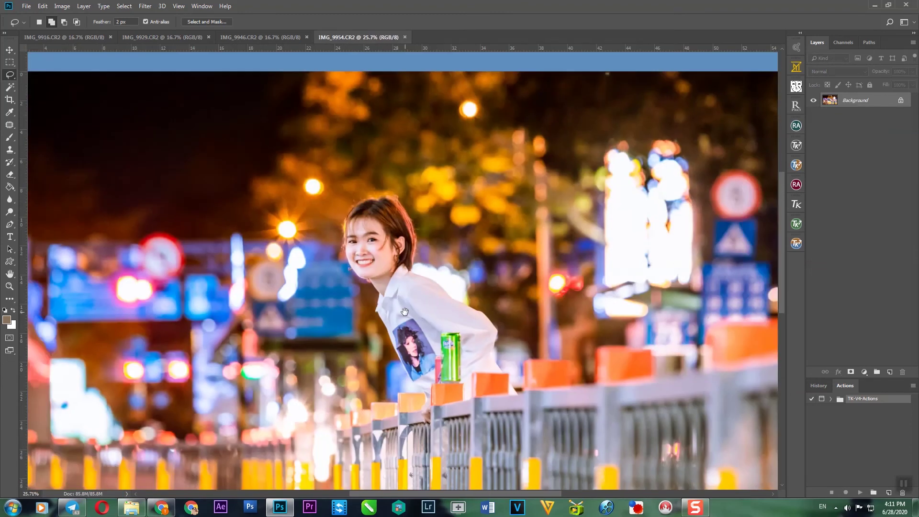
scroll(405, 311, down, 1)
key(ctrl+shift+s)
click(403, 402)
key(Return)
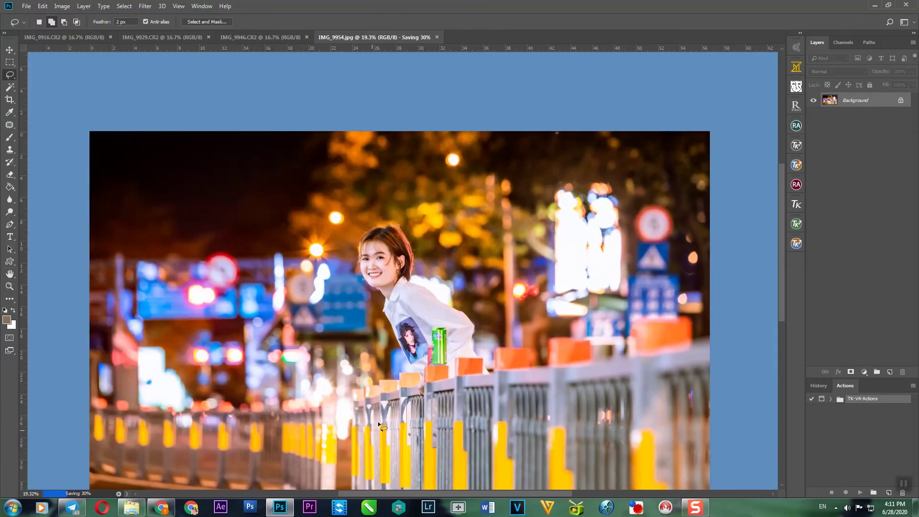
key(ctrl+w)
key(Return)
scroll(407, 266, up, 2)
Remove the first leg blemish on IMG_9946 with a Content-Aware fill
scroll(381, 242, up, 2)
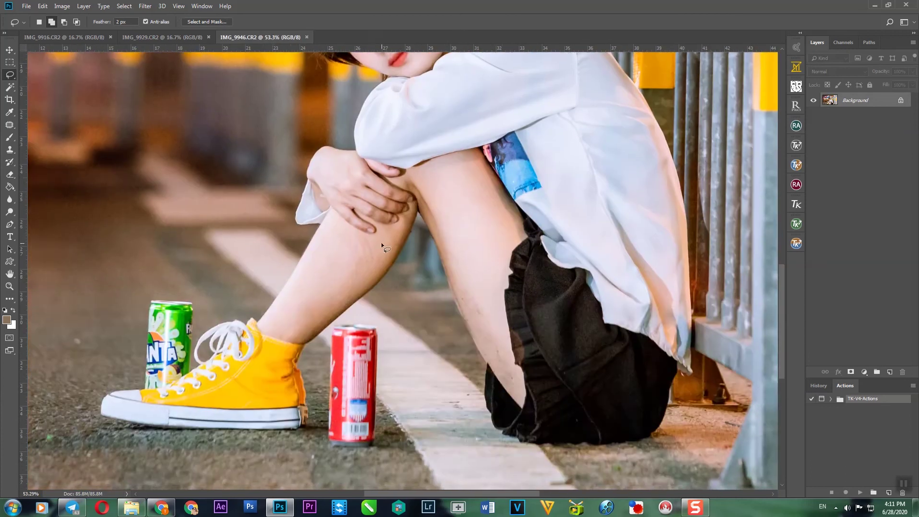
scroll(381, 242, up, 2)
scroll(417, 248, up, 2)
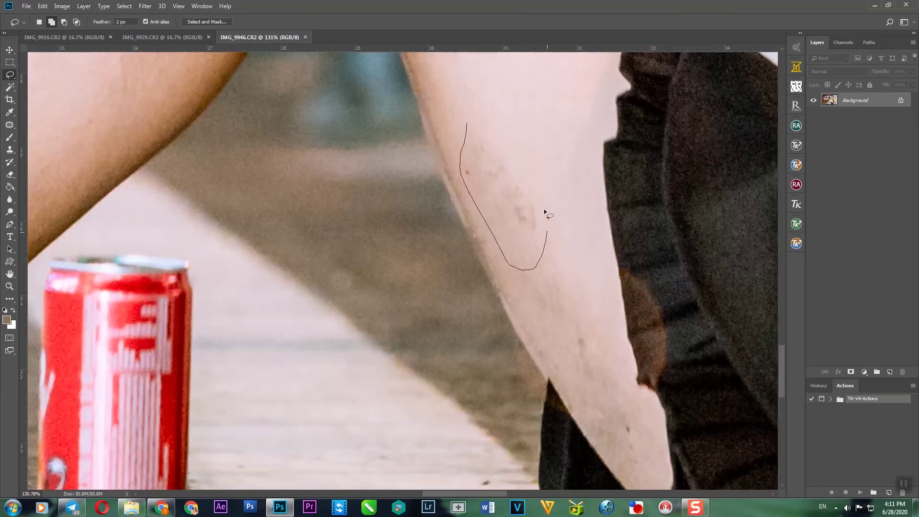
drag(477, 115, 470, 120)
right_click(523, 180)
click(547, 297)
key(Return)
key(ctrl+d)
Lasso two more leg blemishes, including the small lower spot, and Content-Aware fill them
key(l)
scroll(563, 277, down, 3)
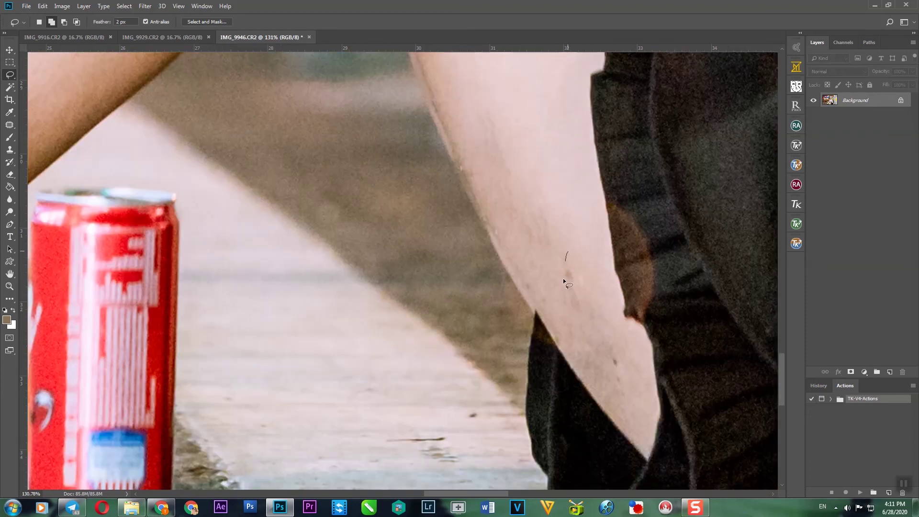
drag(566, 306, 567, 268)
scroll(607, 338, up, 1)
drag(614, 354, 618, 356)
key(shift+F5)
key(Return)
key(ctrl+d)
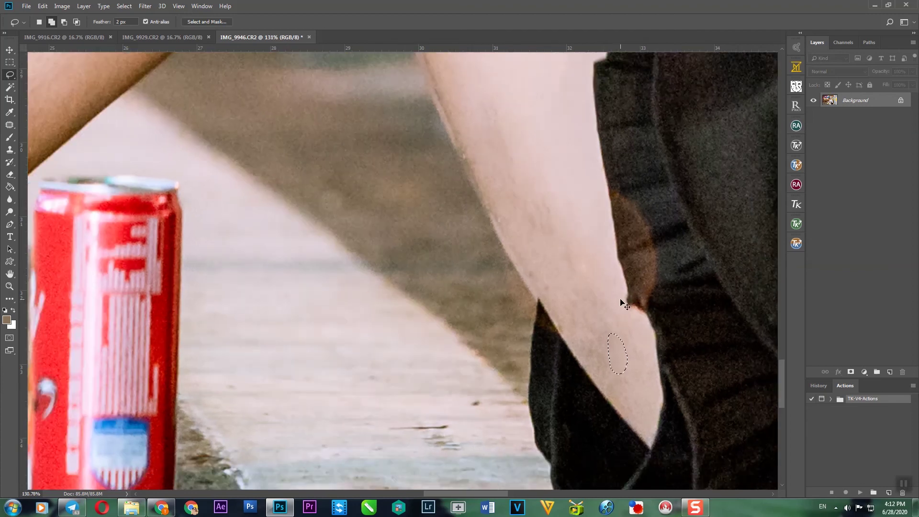
Remove another leg blemish with a Content-Aware fill
scroll(450, 271, down, 5)
scroll(451, 272, up, 1)
drag(385, 214, 473, 221)
drag(442, 375, 445, 354)
right_click(445, 355)
click(448, 349)
key(Return)
key(ctrl+d)
Content-Aware fill the mark on the leg below the fingers
scroll(450, 335, up, 2)
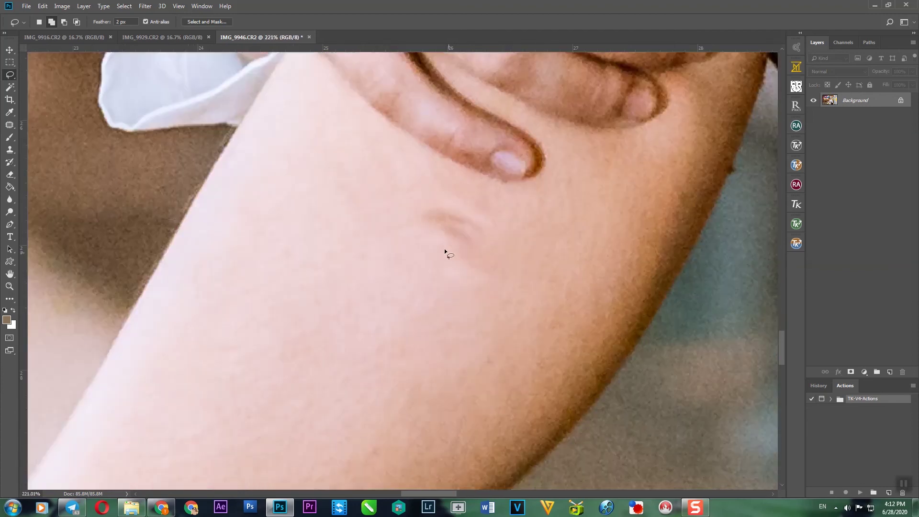
right_click(455, 236)
mouse_move(489, 216)
mouse_down()
mouse_move(454, 235)
mouse_move(489, 259)
mouse_up()
click(476, 329)
key(Return)
key(ctrl+d)
Fill the cheek blemish on IMG_9946 with Content-Aware fill
scroll(473, 326, down, 8)
scroll(474, 377, up, 5)
scroll(508, 299, up, 2)
right_click(473, 246)
click(510, 363)
Save IMG_9946 as IMG_9946.jpg and close it
key(ctrl+shift+s)
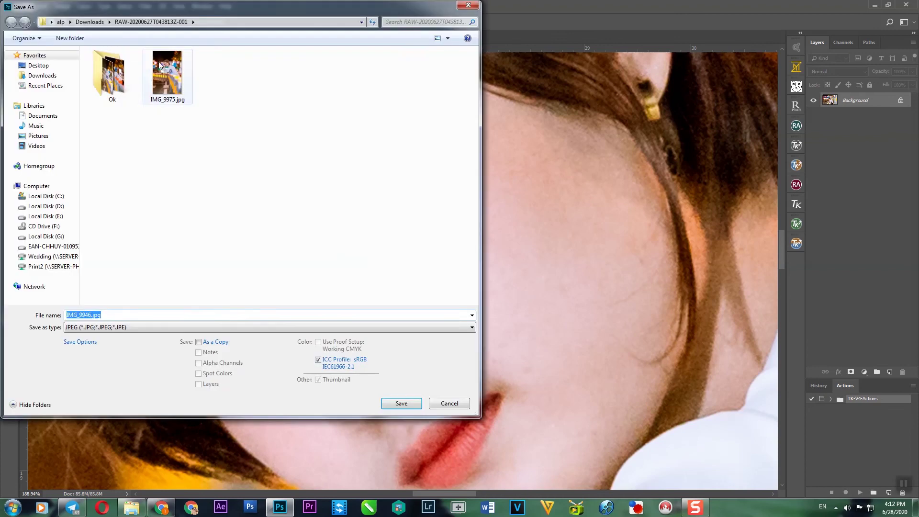
key(Return)
Lasso a small spot on IMG_9929's cheek and Content-Aware fill it
key(Return)
key(ctrl+w)
click(451, 187)
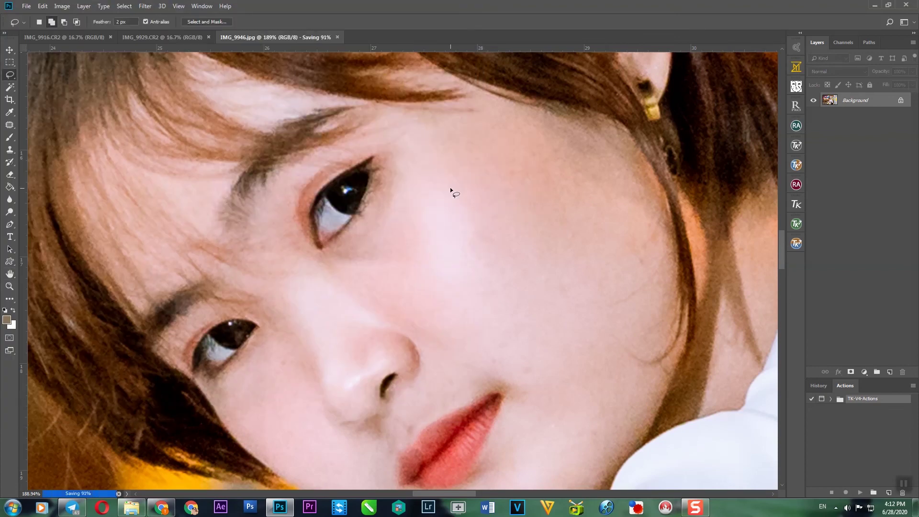
scroll(419, 237, up, 3)
scroll(477, 201, up, 3)
drag(466, 193, 469, 194)
right_click(471, 204)
click(506, 330)
key(Return)
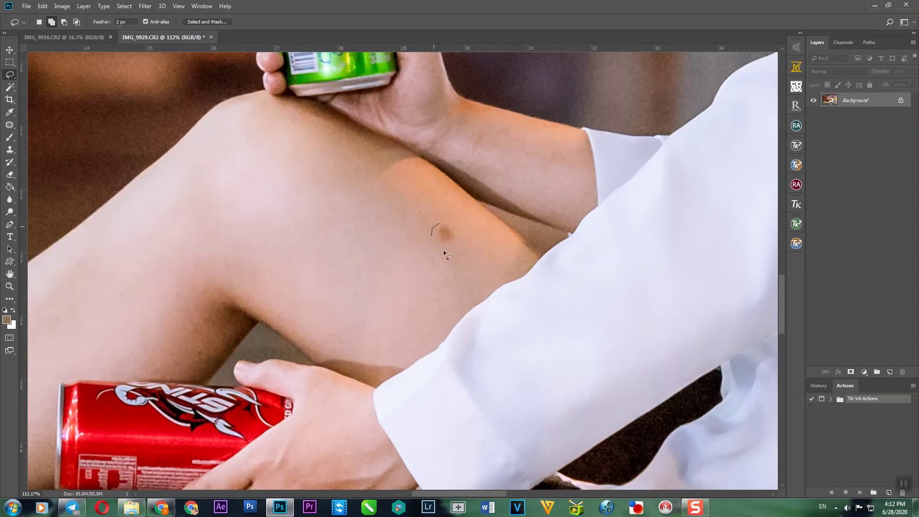
Lasso the mole on IMG_9929's upper leg and fill it
right_click(453, 234)
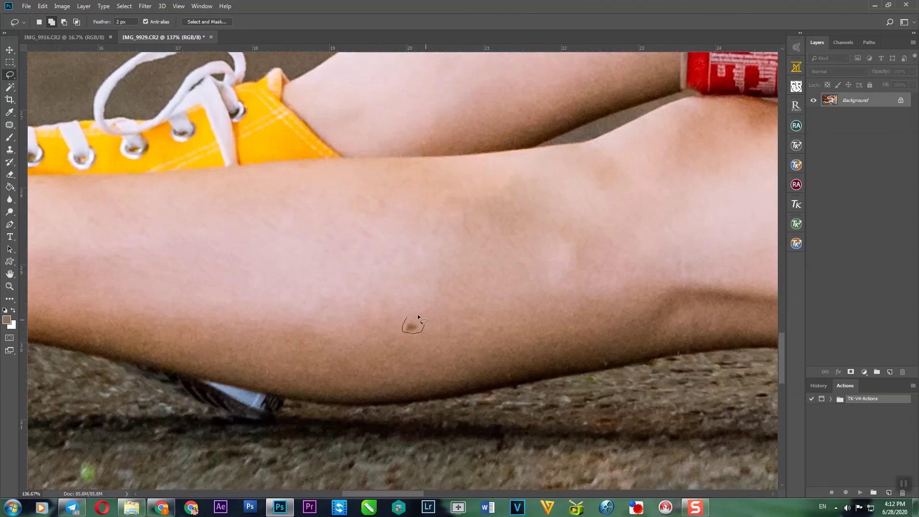
drag(418, 314, 406, 317)
right_click(410, 317)
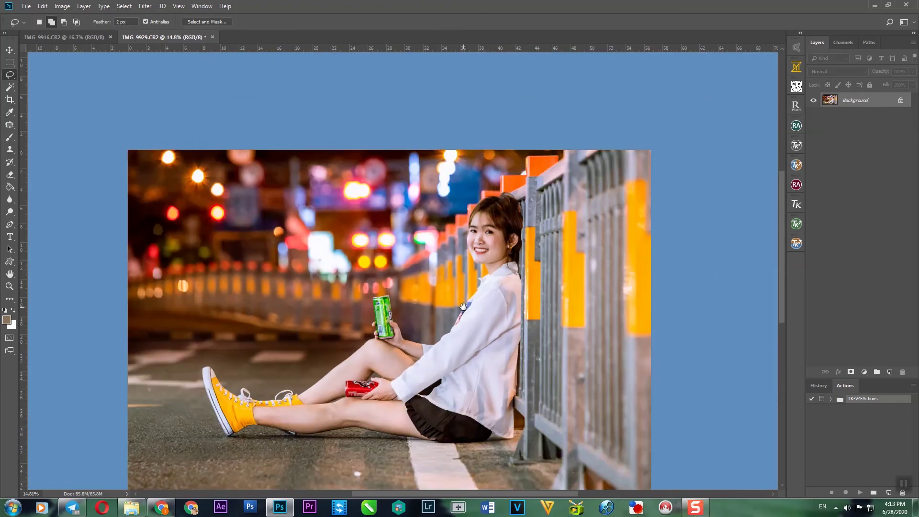
Save IMG_9929 as IMG_9929.jpg and close it
key(ctrl+shift+s)
click(401, 401)
key(Return)
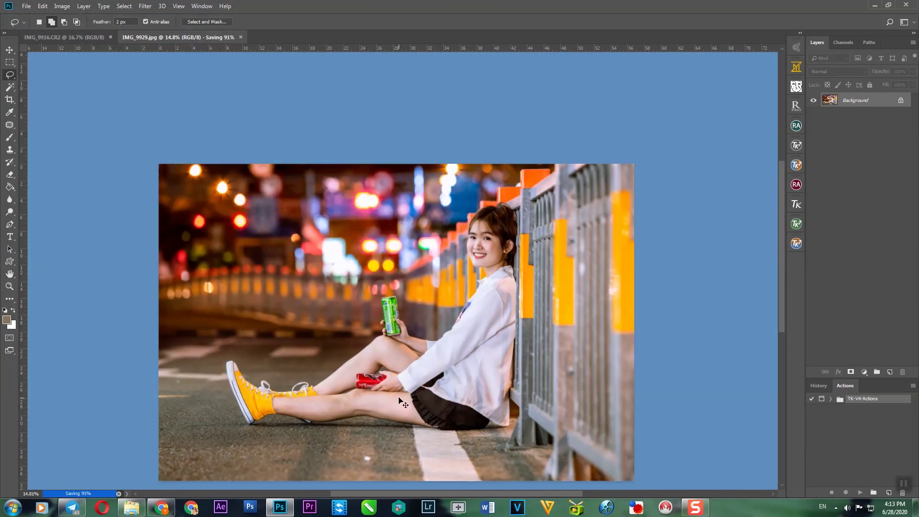
key(ctrl+w)
click(455, 187)
Save IMG_9916 as IMG_9916.jpg, then select IMG_9975.jpg in the Explorer photo folder
scroll(316, 223, up, 3)
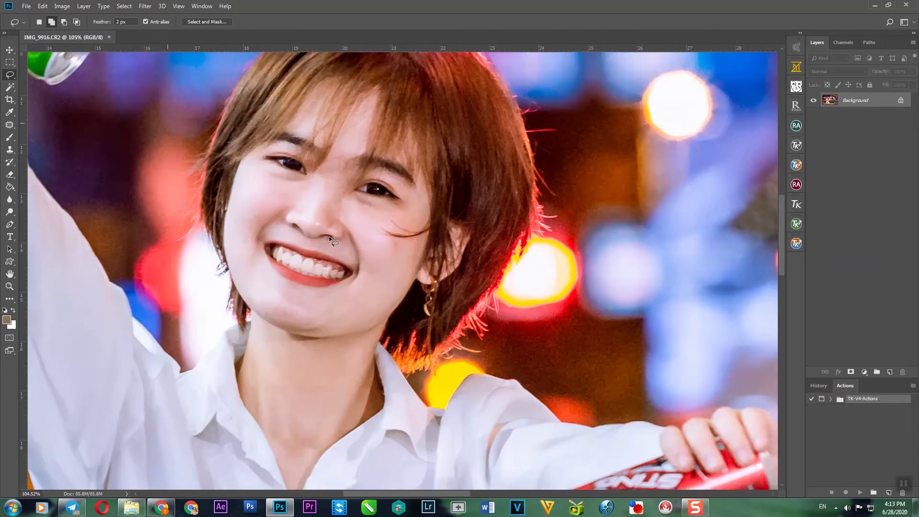
scroll(602, 350, down, 3)
key(ctrl+shift+s)
click(404, 402)
key(Return)
click(453, 188)
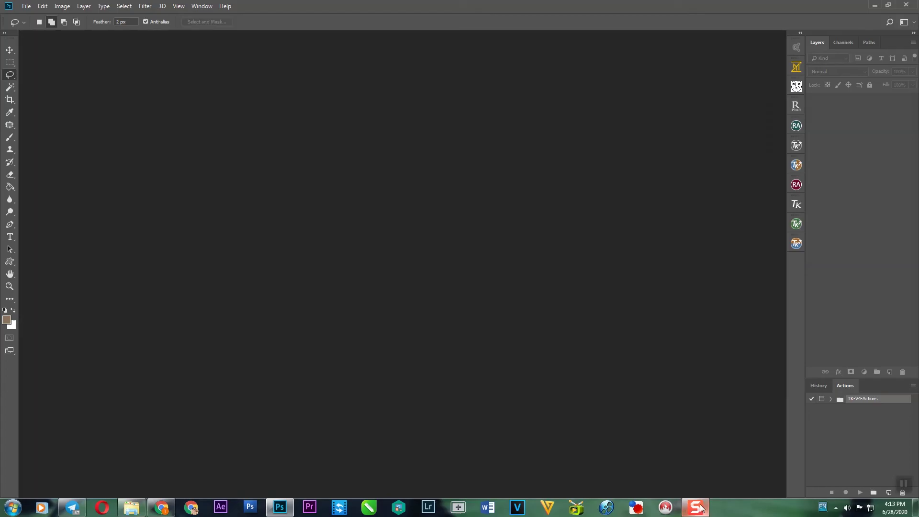
key(alt+Tab)
click(862, 302)
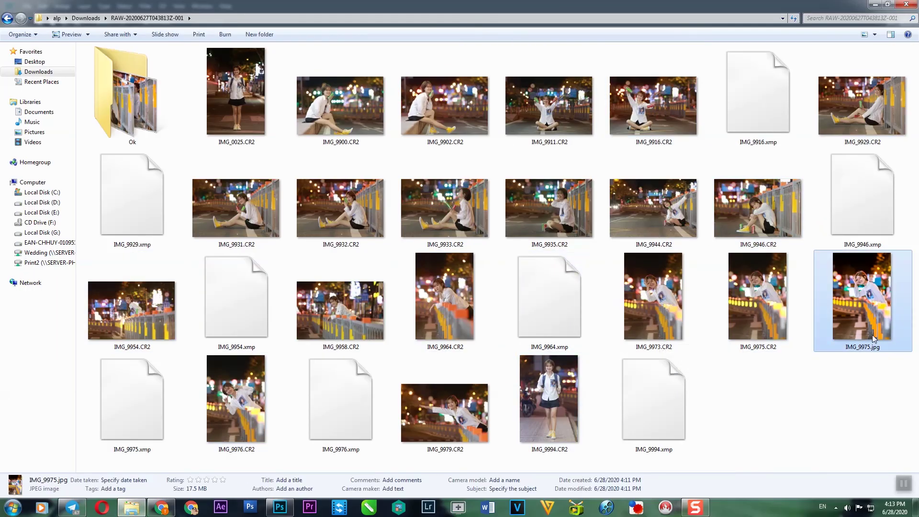